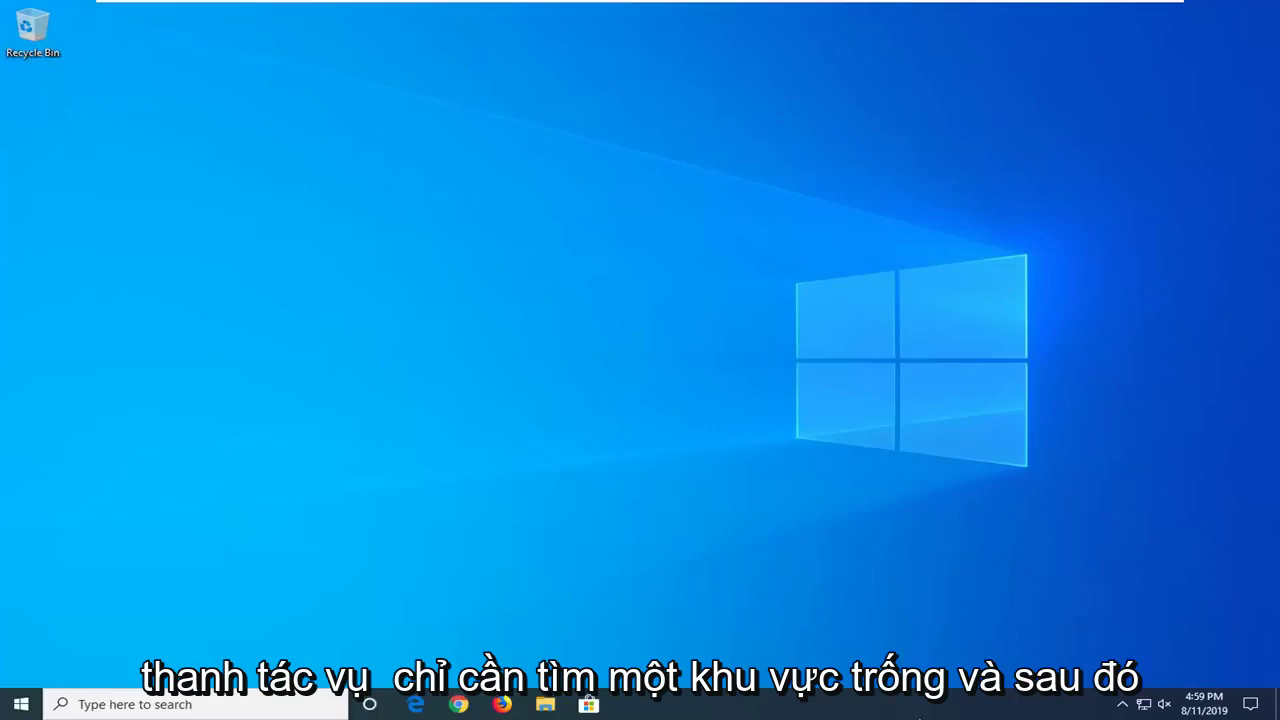
- Launch Task Manager from the taskbar and show its Services tab
right_click(905, 712)
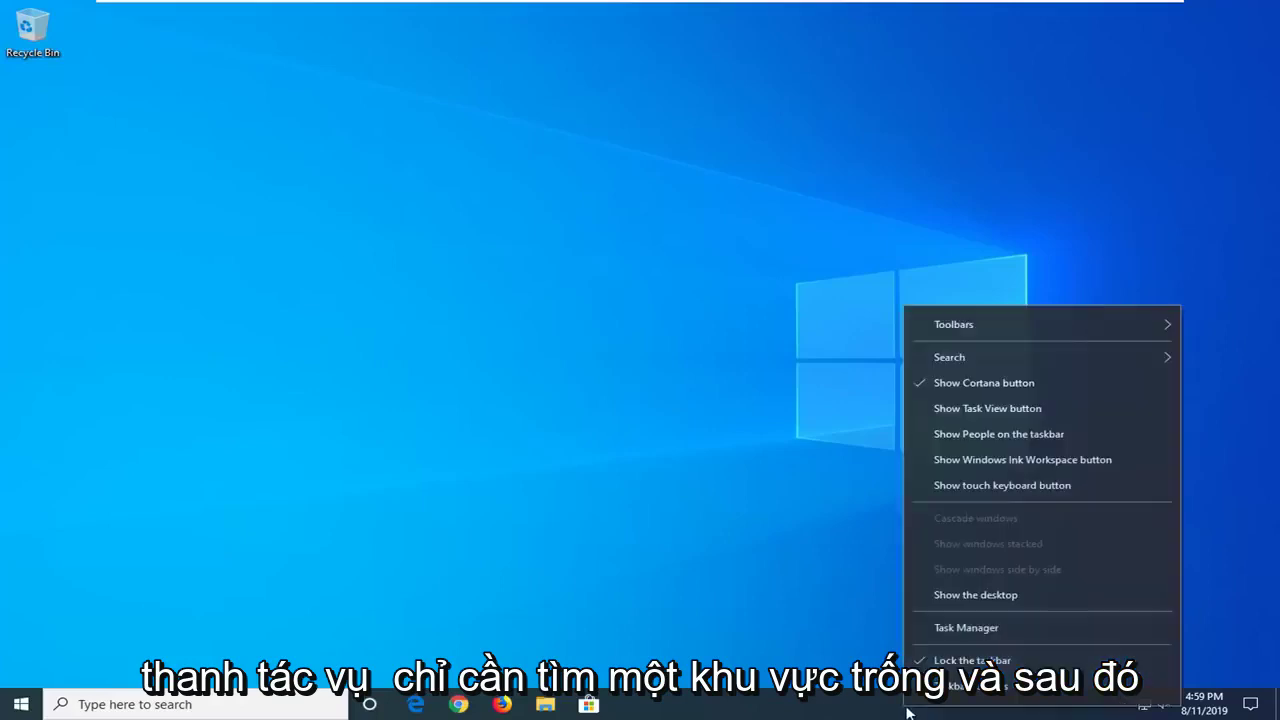
click(949, 628)
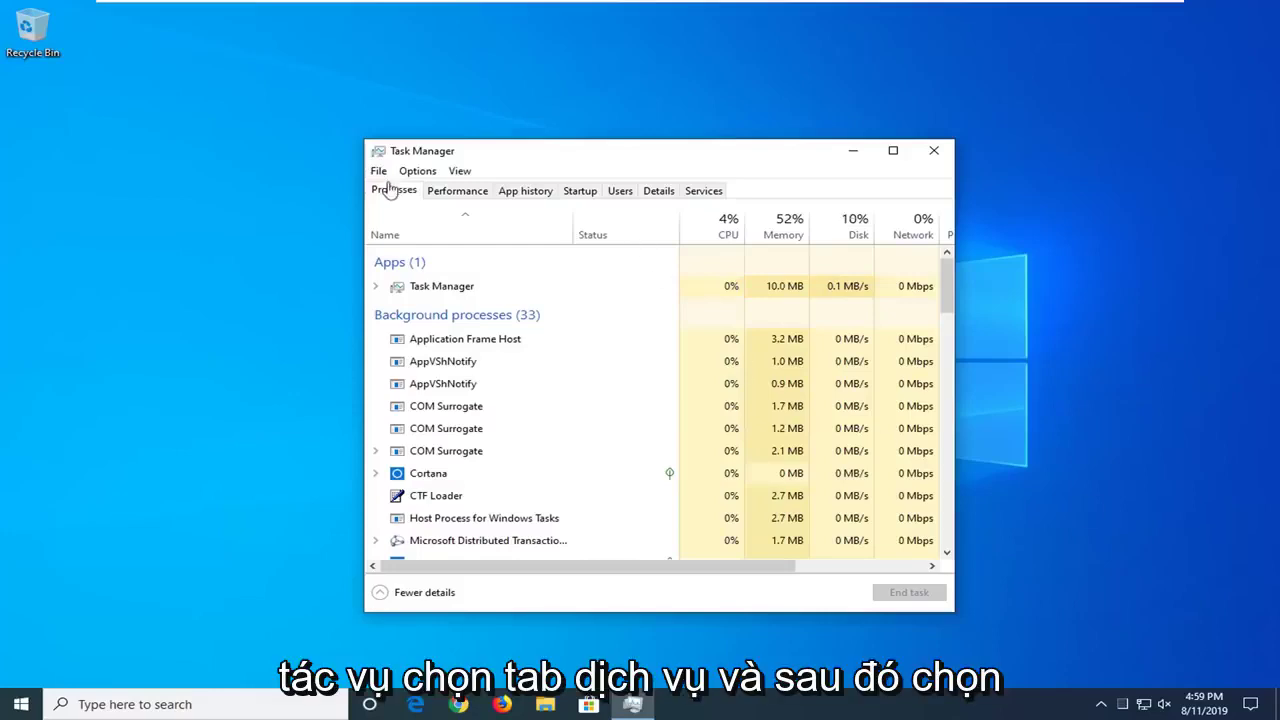
click(702, 191)
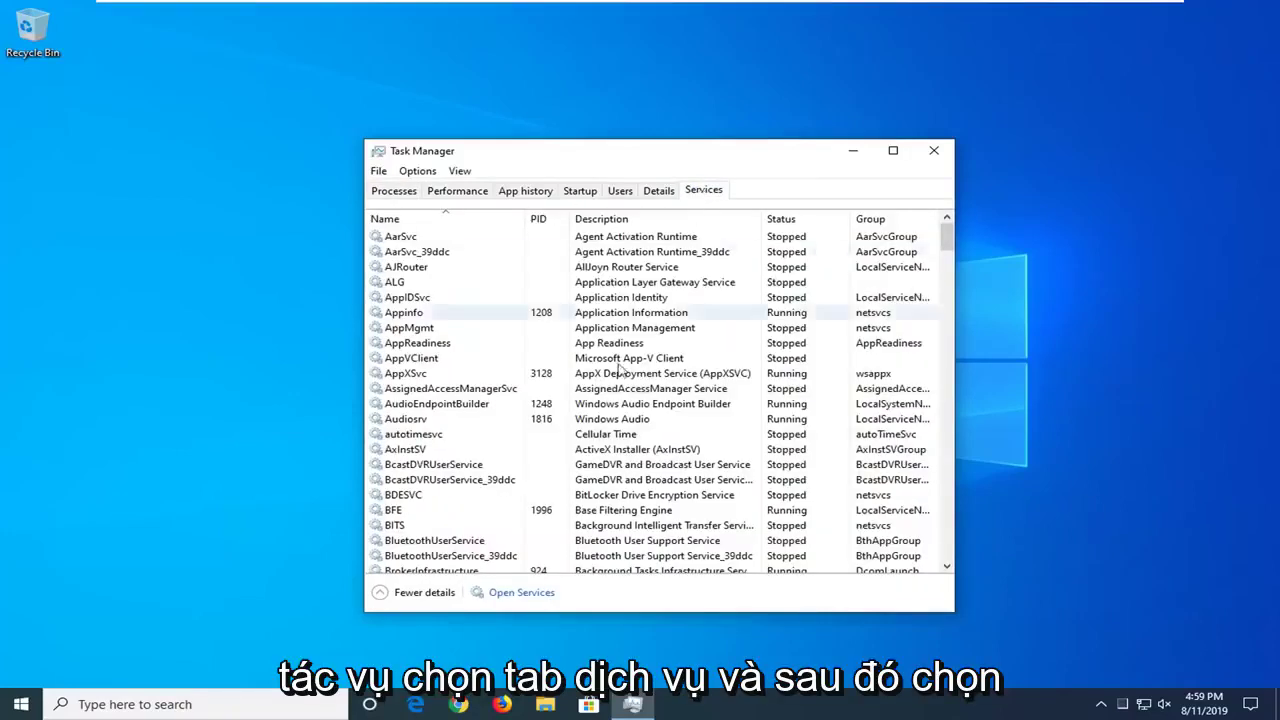
- Open the Services console and scroll down to the Windows Search service
click(519, 596)
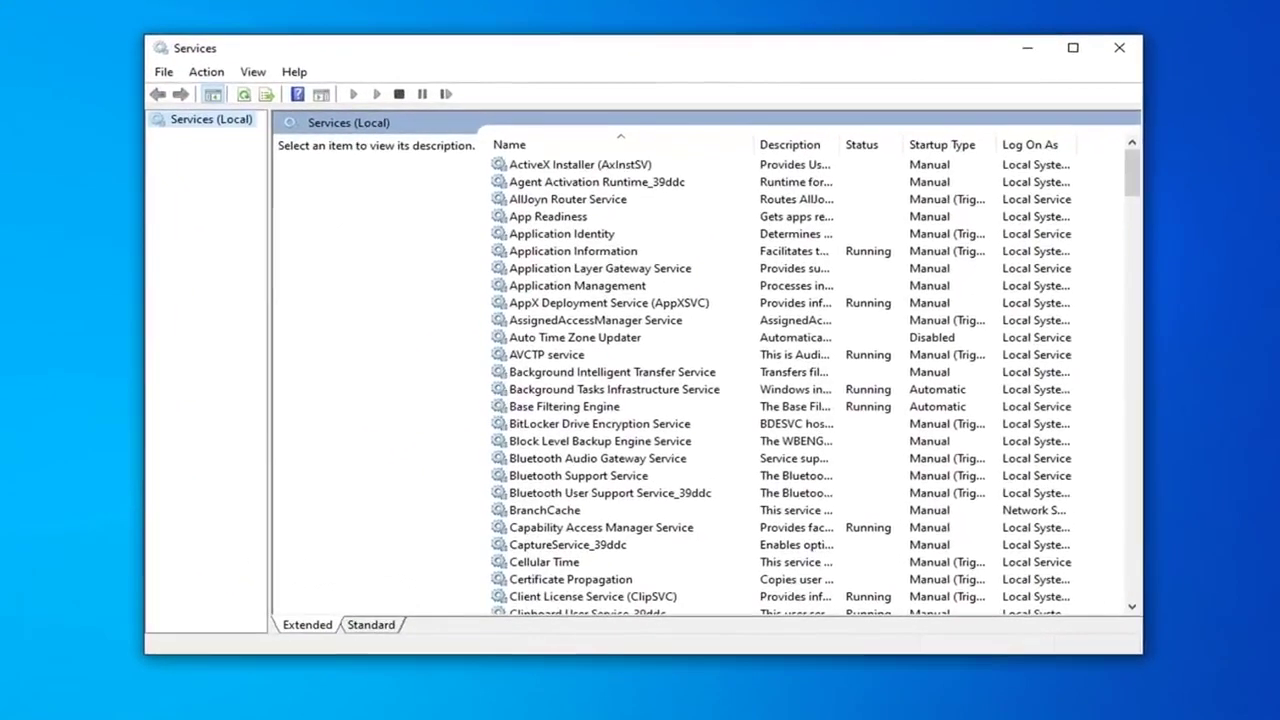
scroll(590, 478, down, 1)
scroll(595, 470, down, 20)
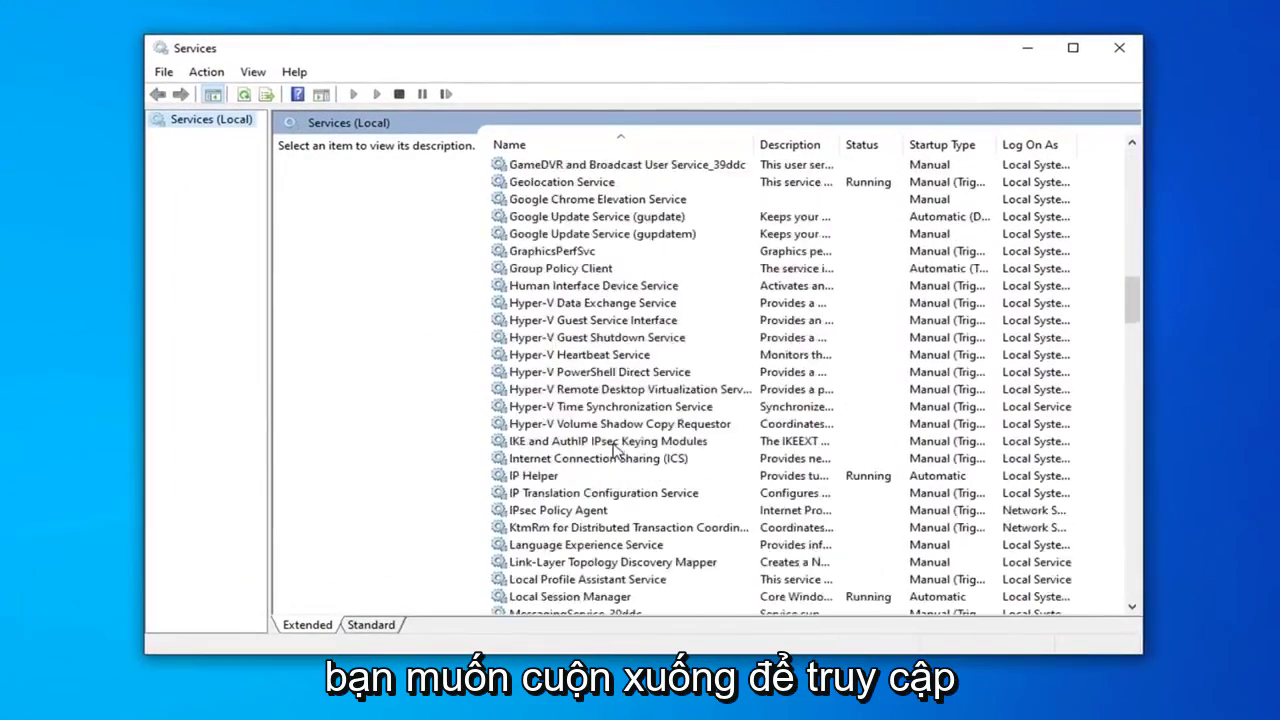
scroll(610, 455, down, 20)
scroll(617, 448, down, 17)
scroll(614, 449, down, 9)
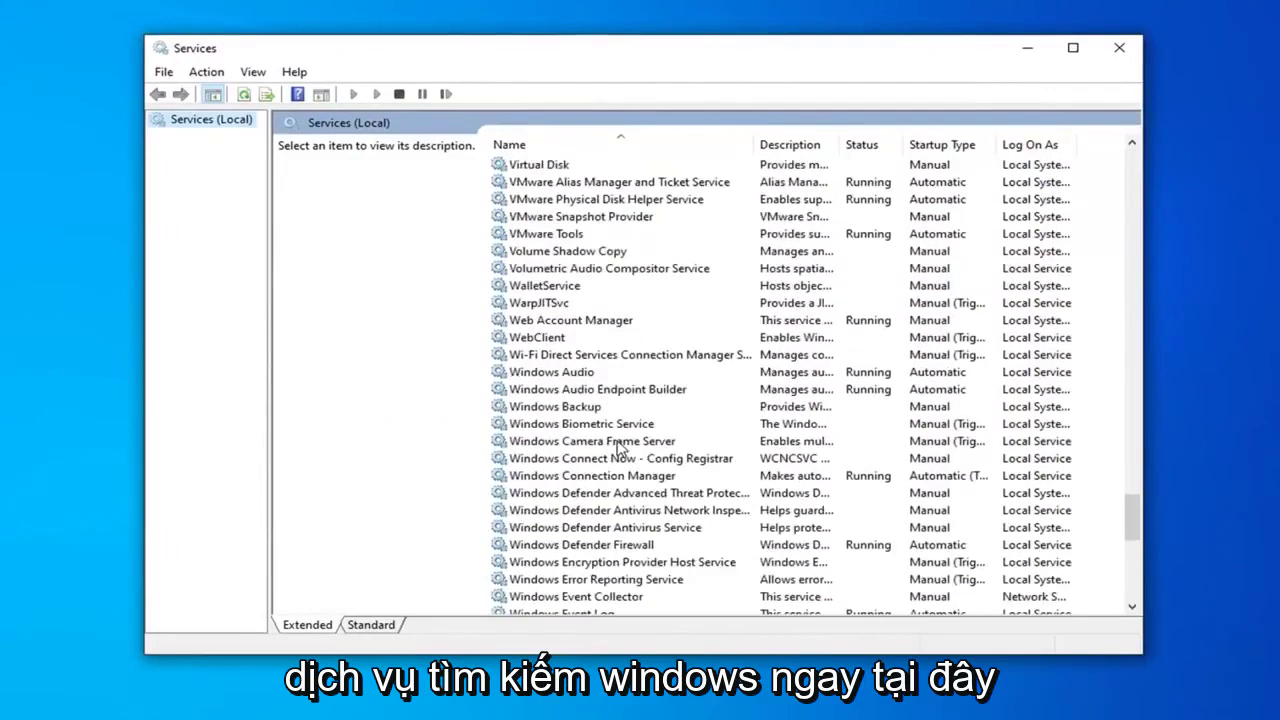
scroll(613, 460, down, 5)
scroll(612, 476, down, 4)
scroll(600, 470, down, 1)
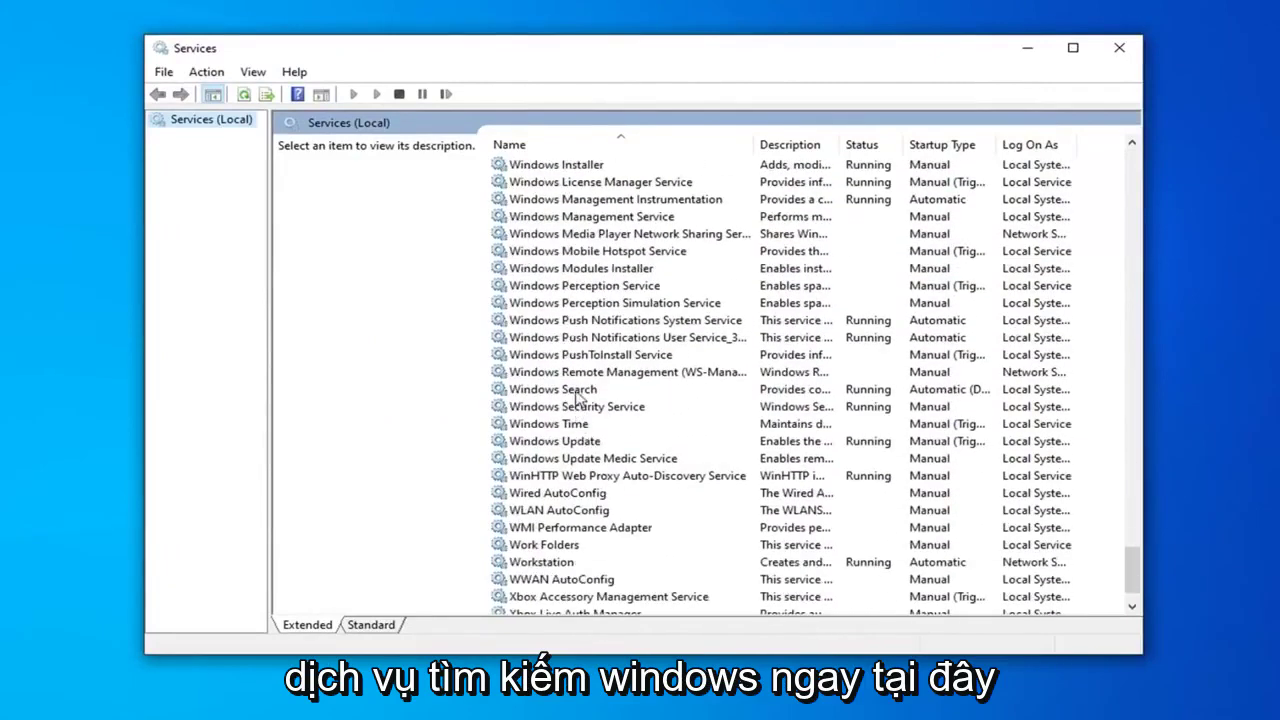
- Set Windows Search's startup type to Automatic (Delayed Start) and apply it
click(572, 392)
double_click(572, 392)
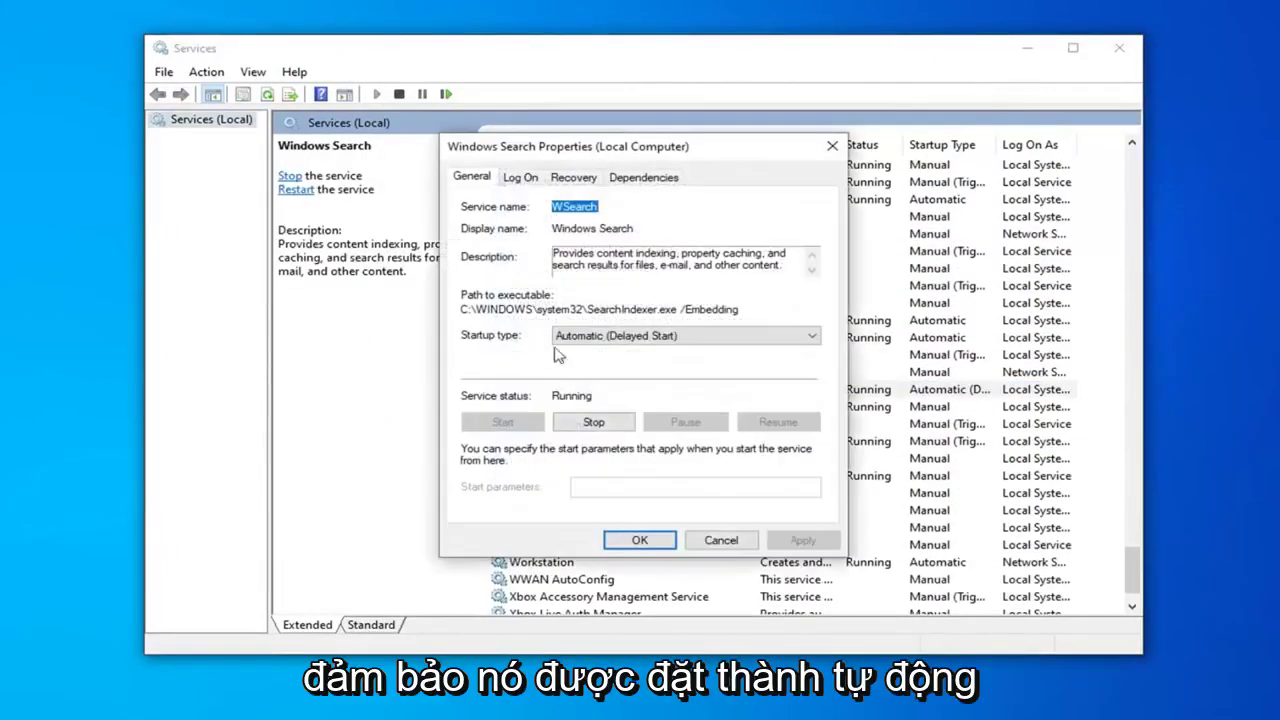
click(620, 338)
click(592, 361)
click(600, 336)
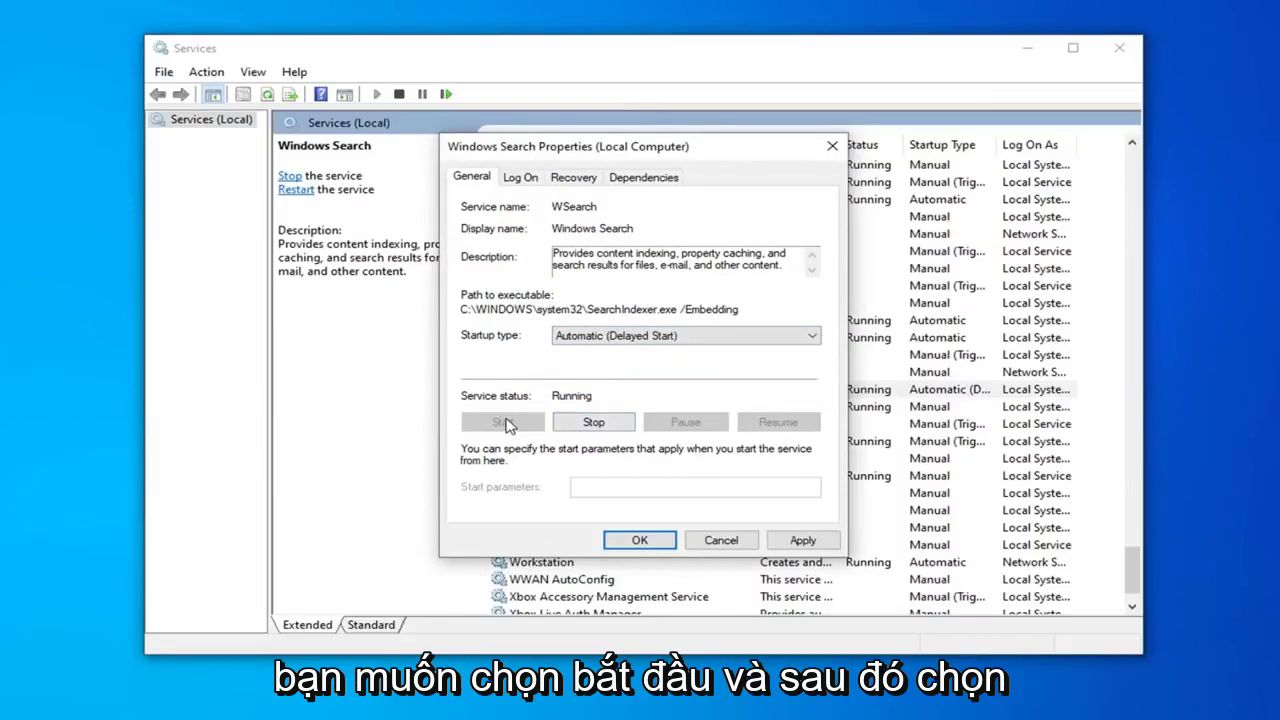
click(803, 540)
click(645, 541)
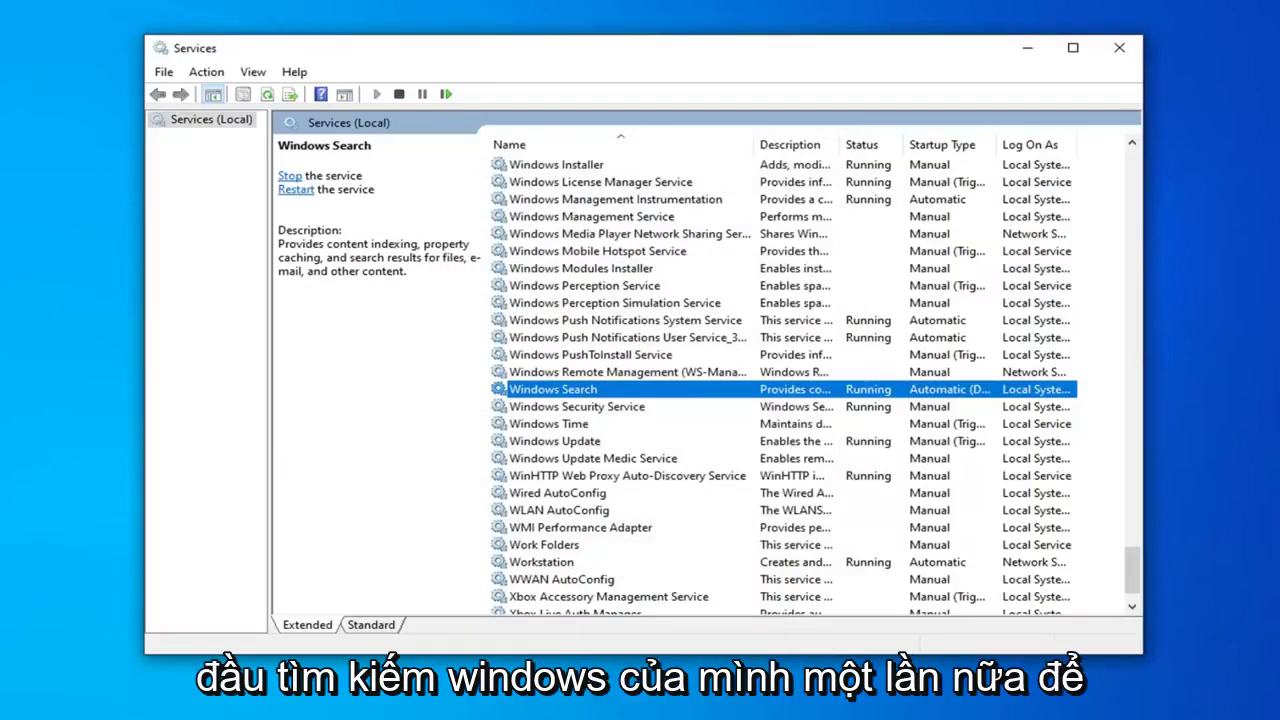
- Close the Services console and Task Manager, then bring up File Explorer
click(1124, 46)
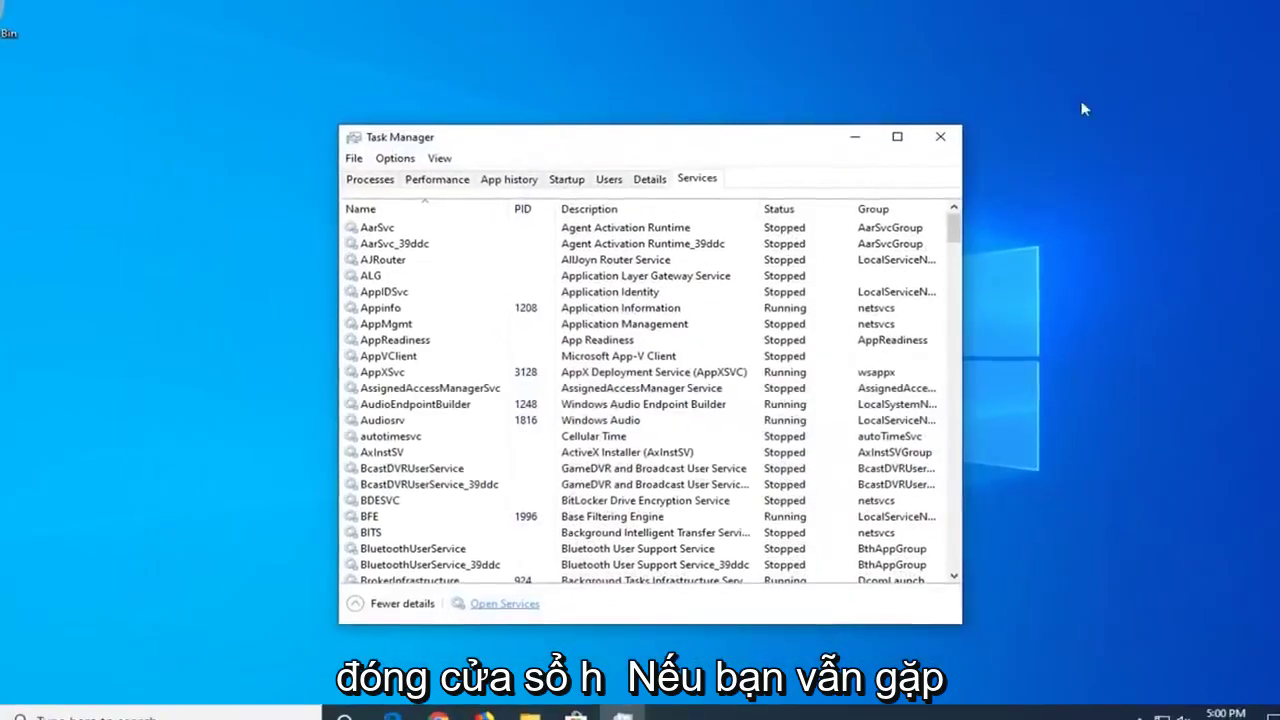
click(932, 151)
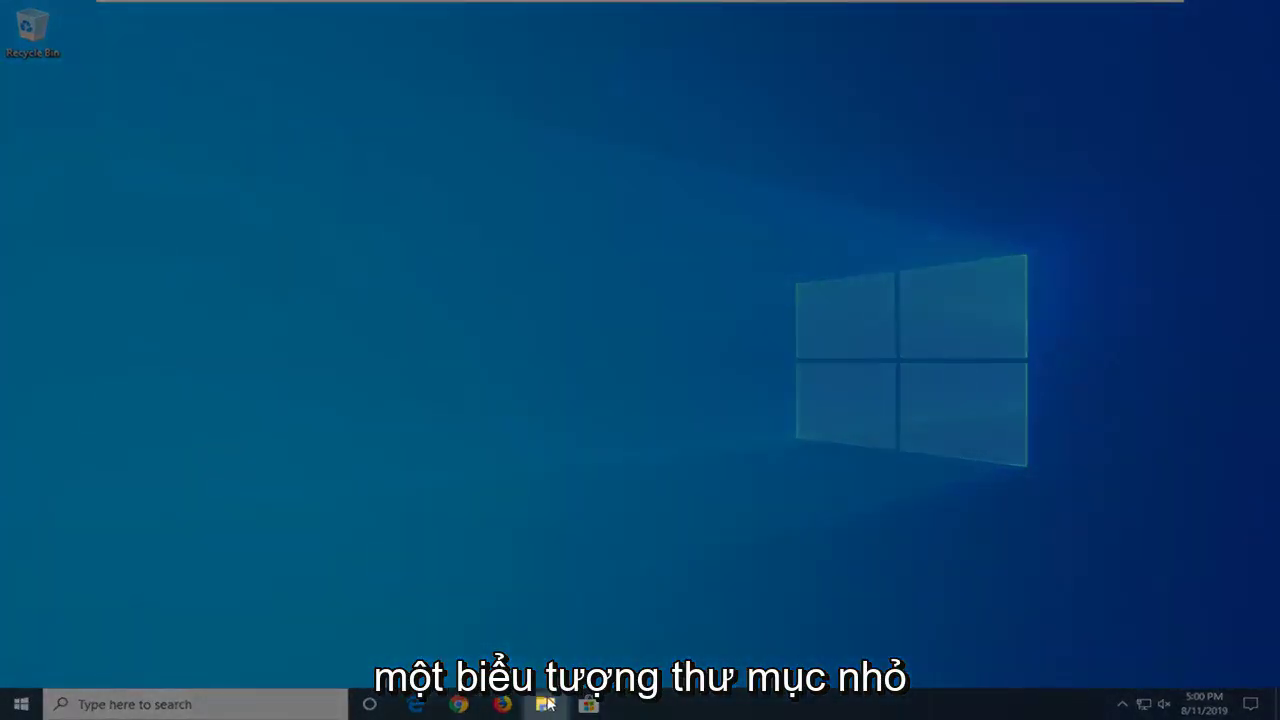
click(548, 704)
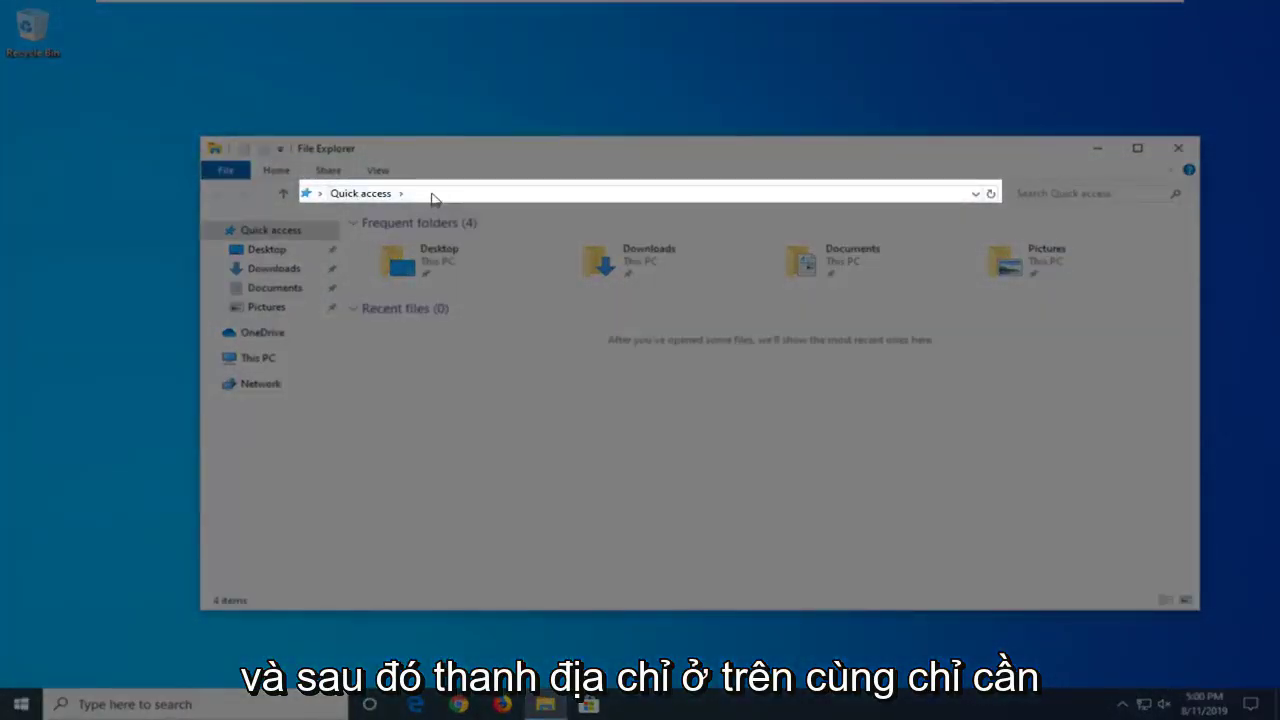
- Navigate File Explorer's address bar to Control Panel
click(430, 198)
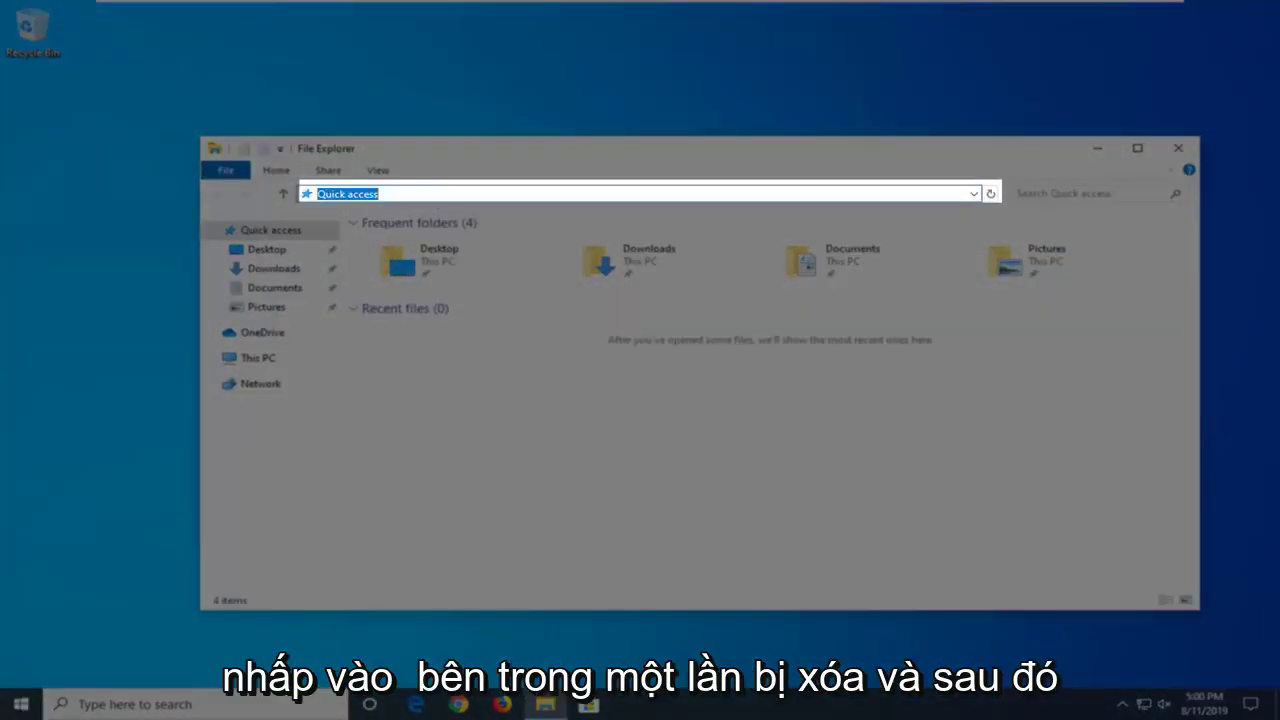
key(BackSpace)
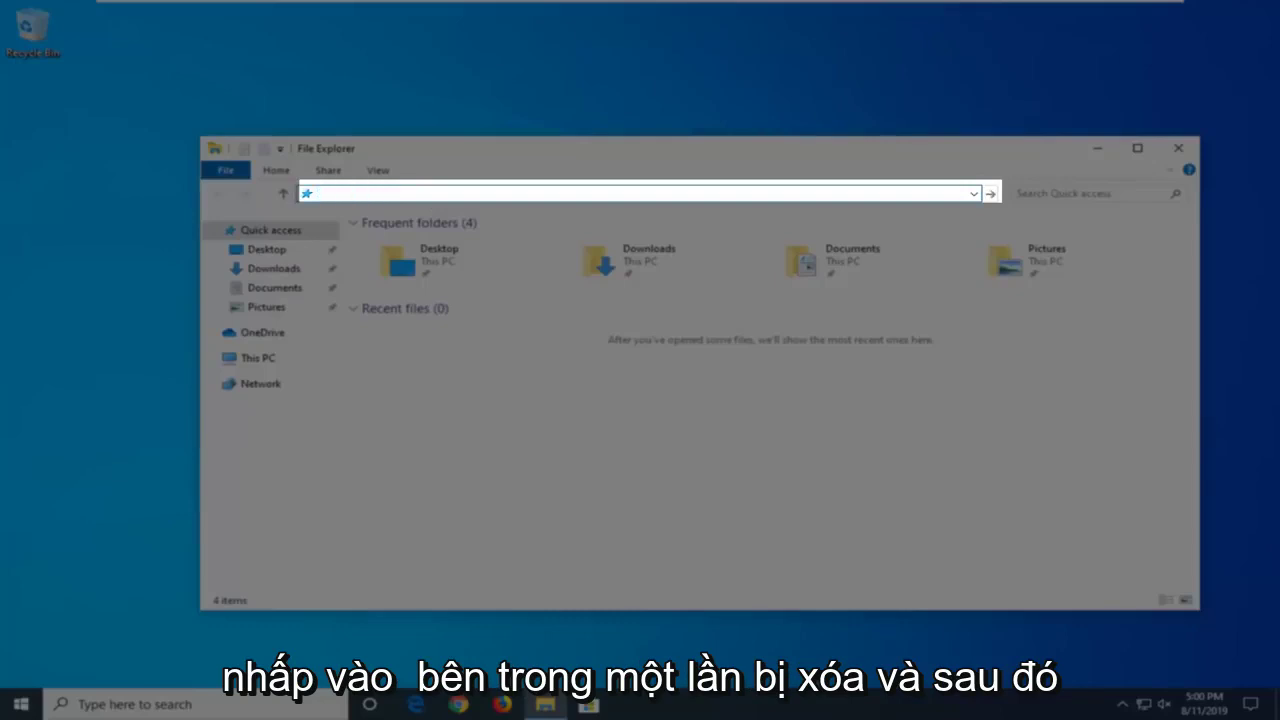
text(Co)
key(BackSpace)
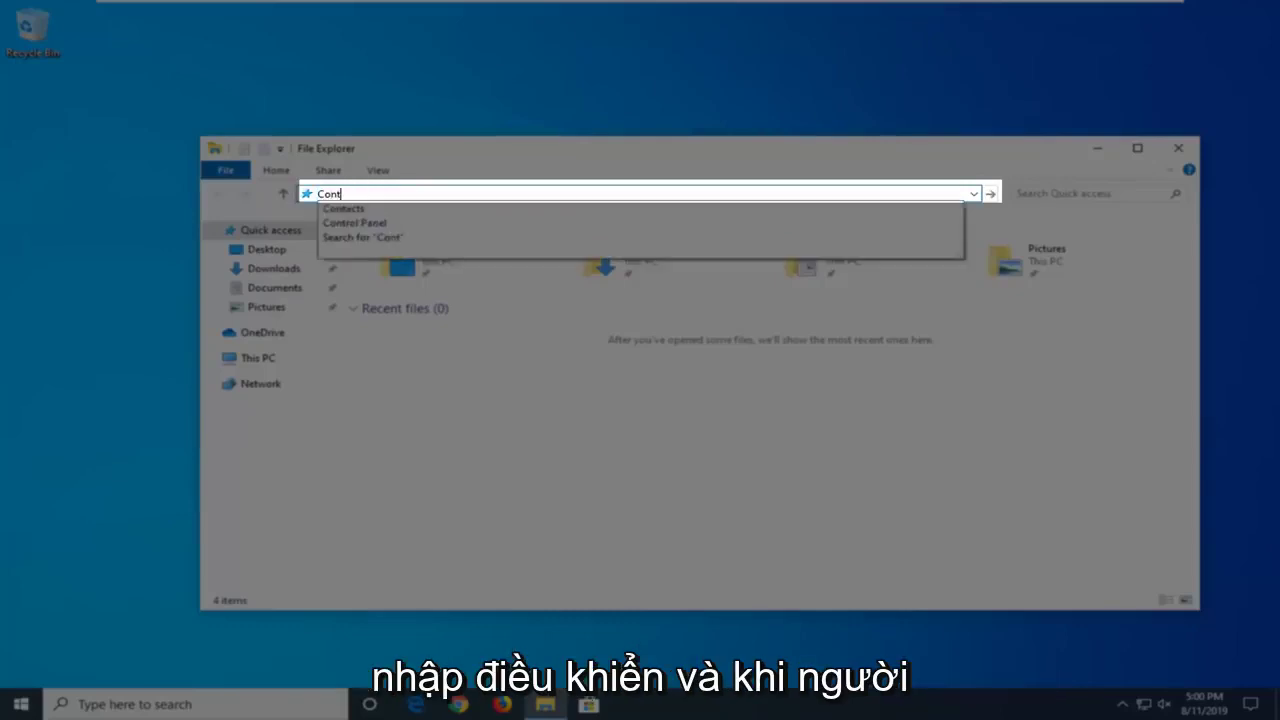
text(rol)
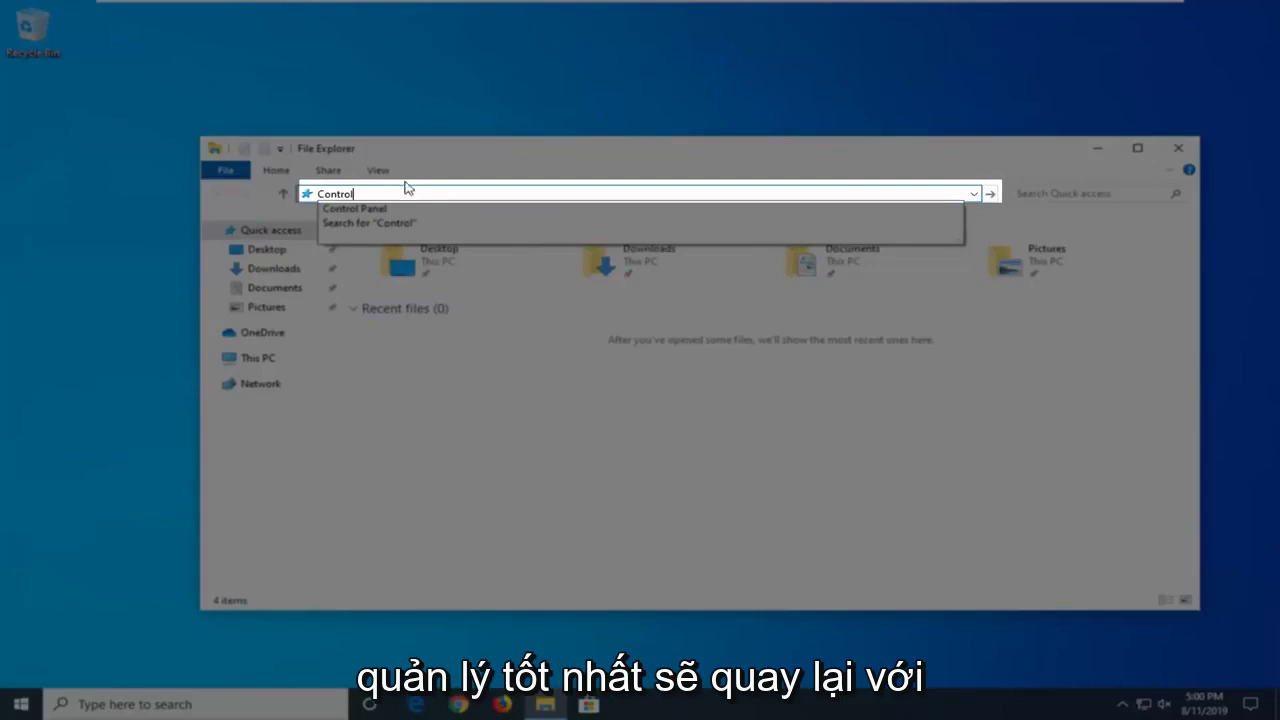
click(360, 210)
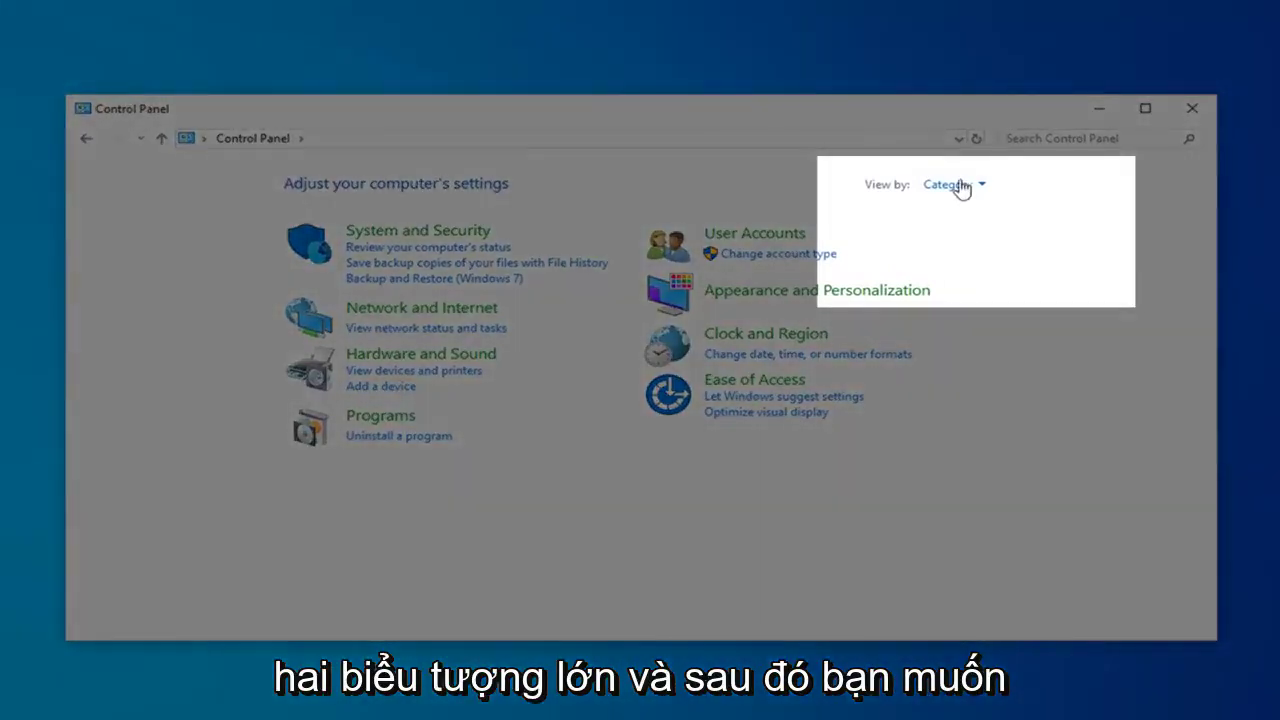
- Switch Control Panel to large icons and open Indexing Options
click(955, 186)
click(978, 236)
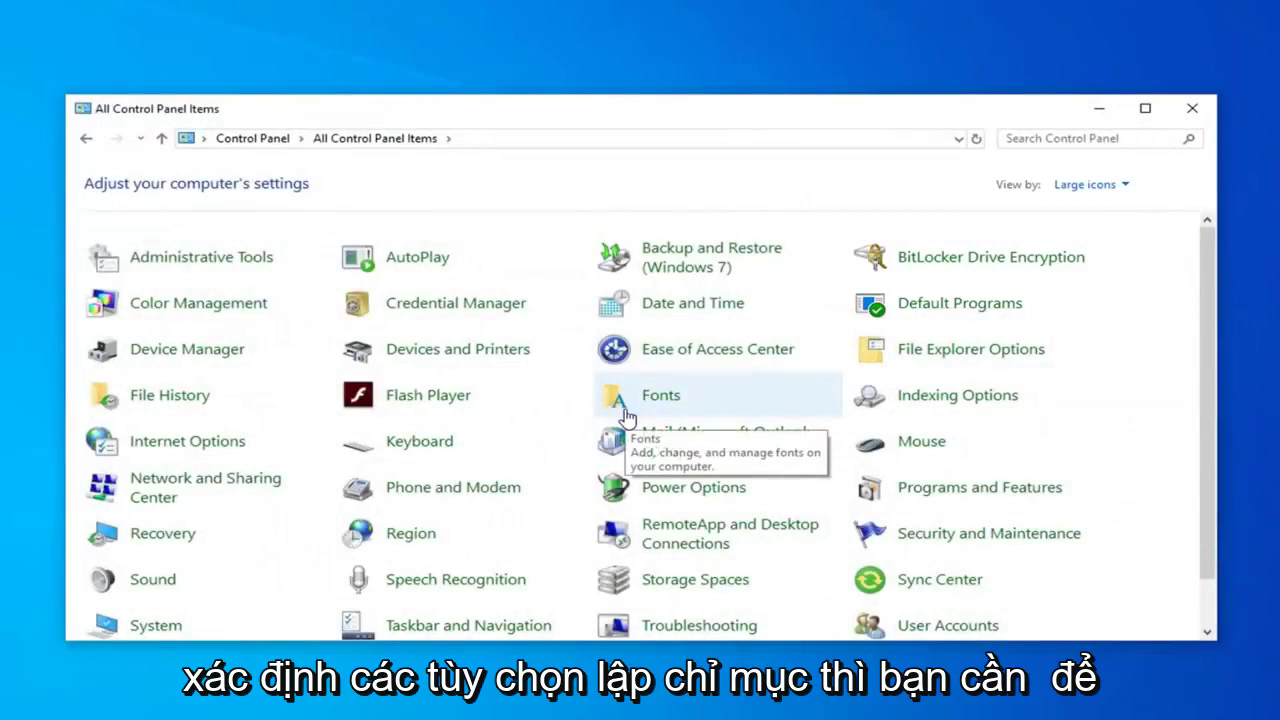
click(961, 400)
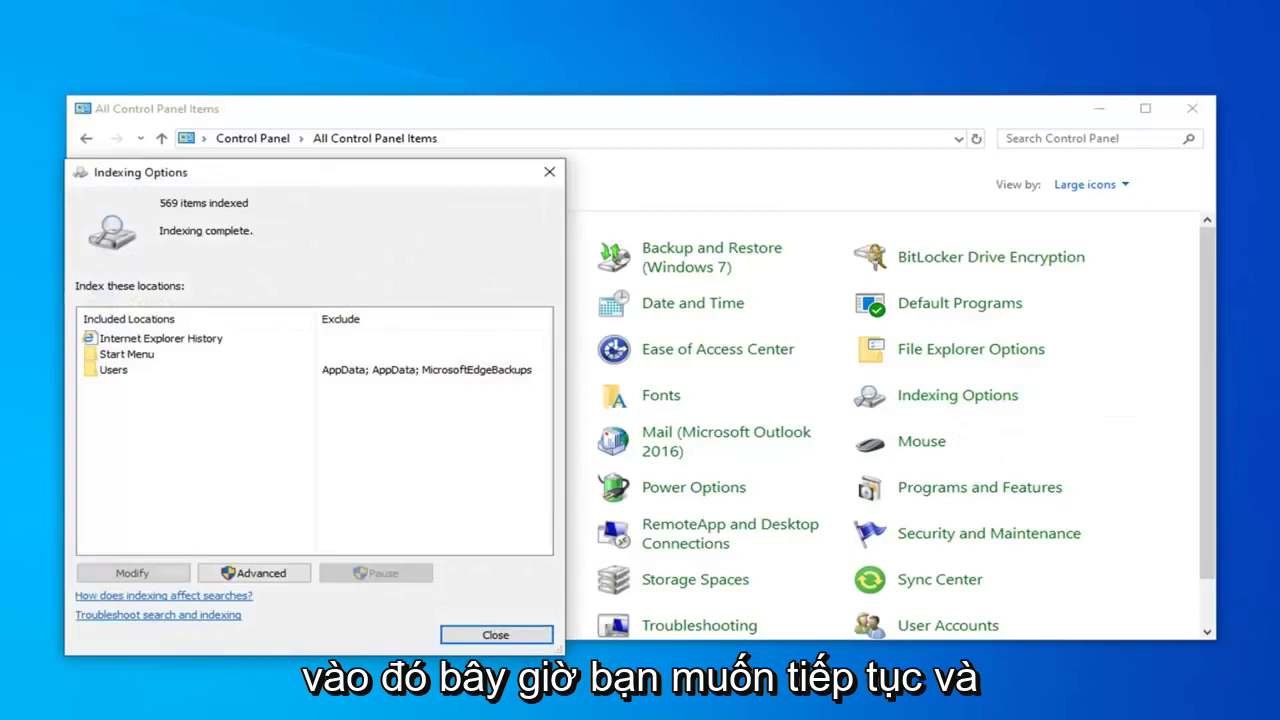
drag(368, 178, 549, 123)
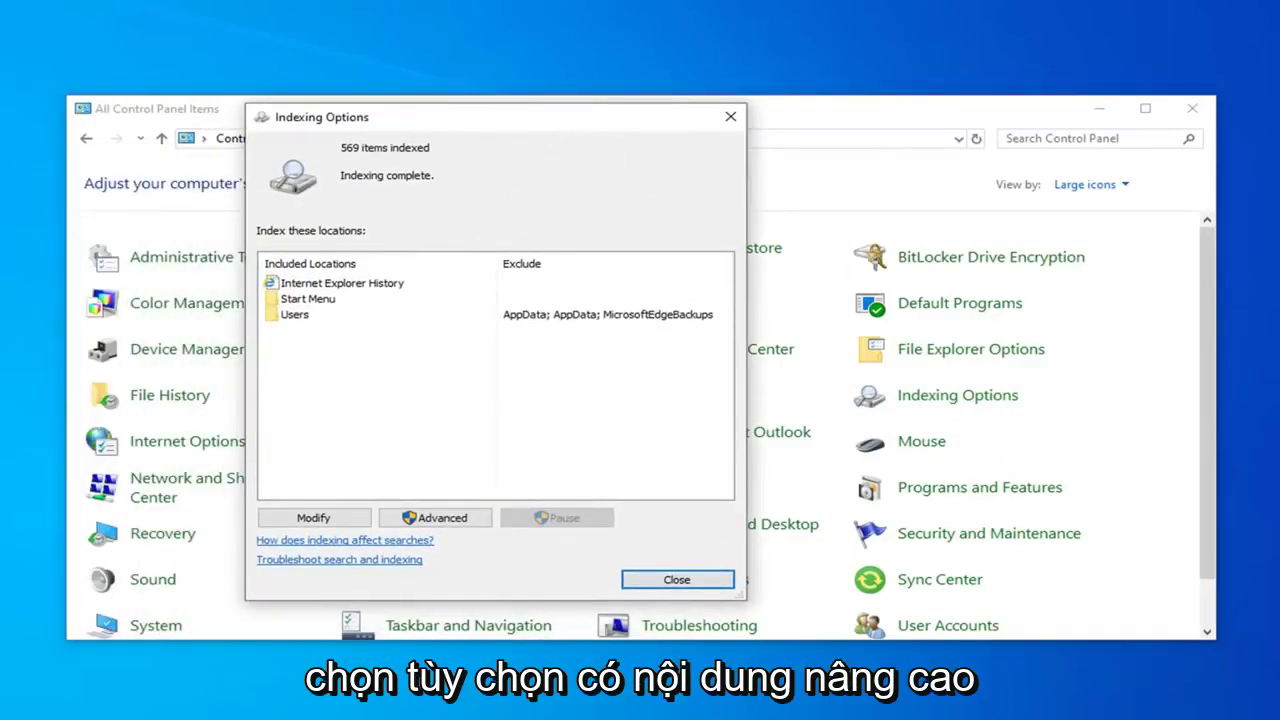
- Rebuild the search index from the Advanced indexing settings
click(436, 518)
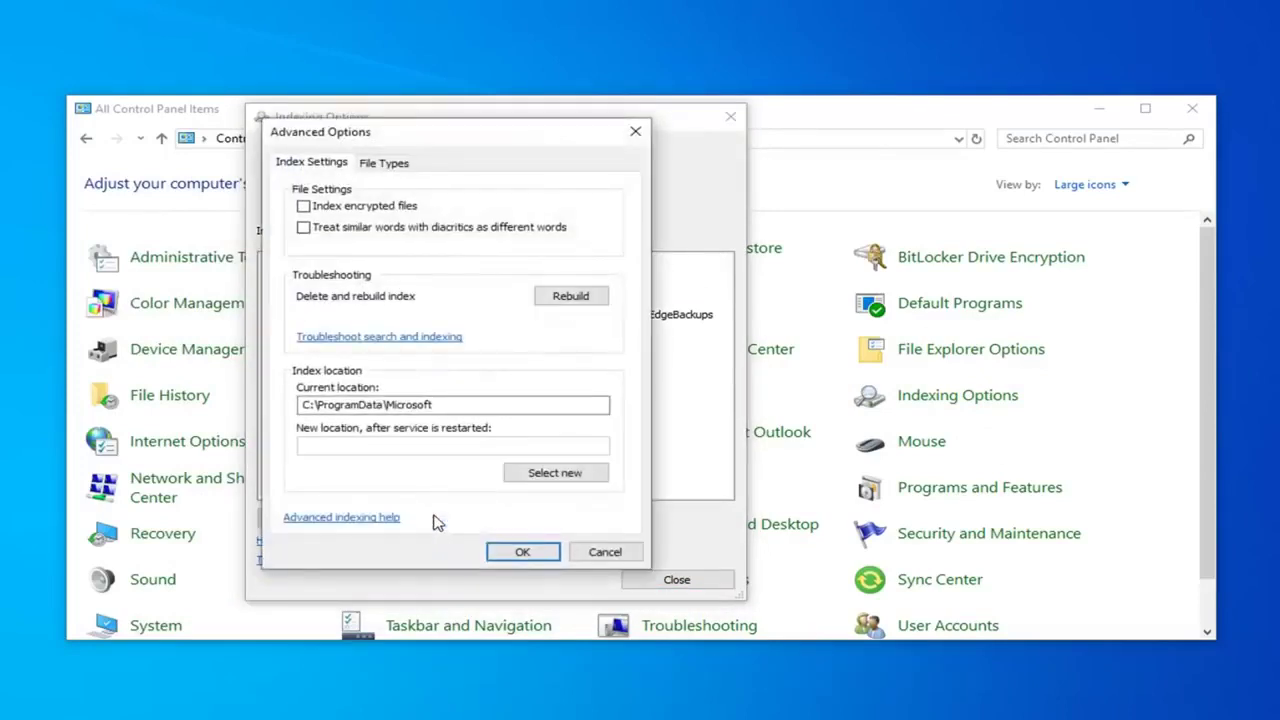
click(571, 298)
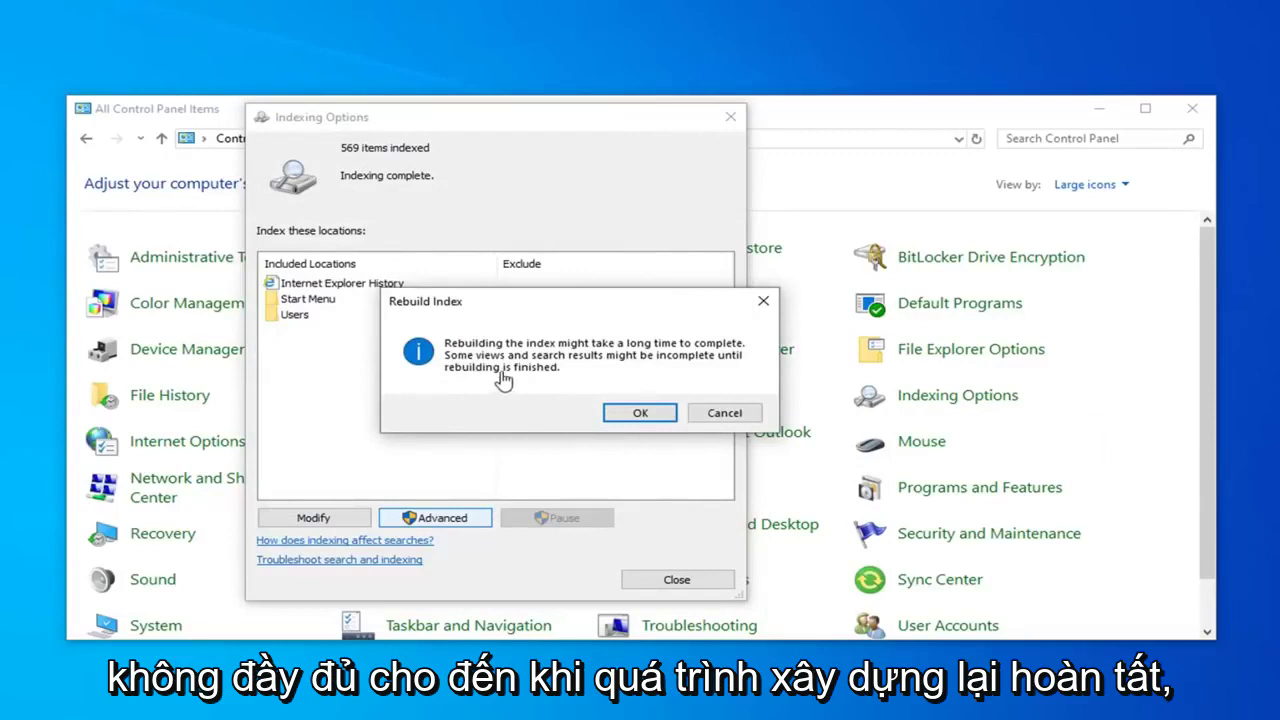
click(636, 412)
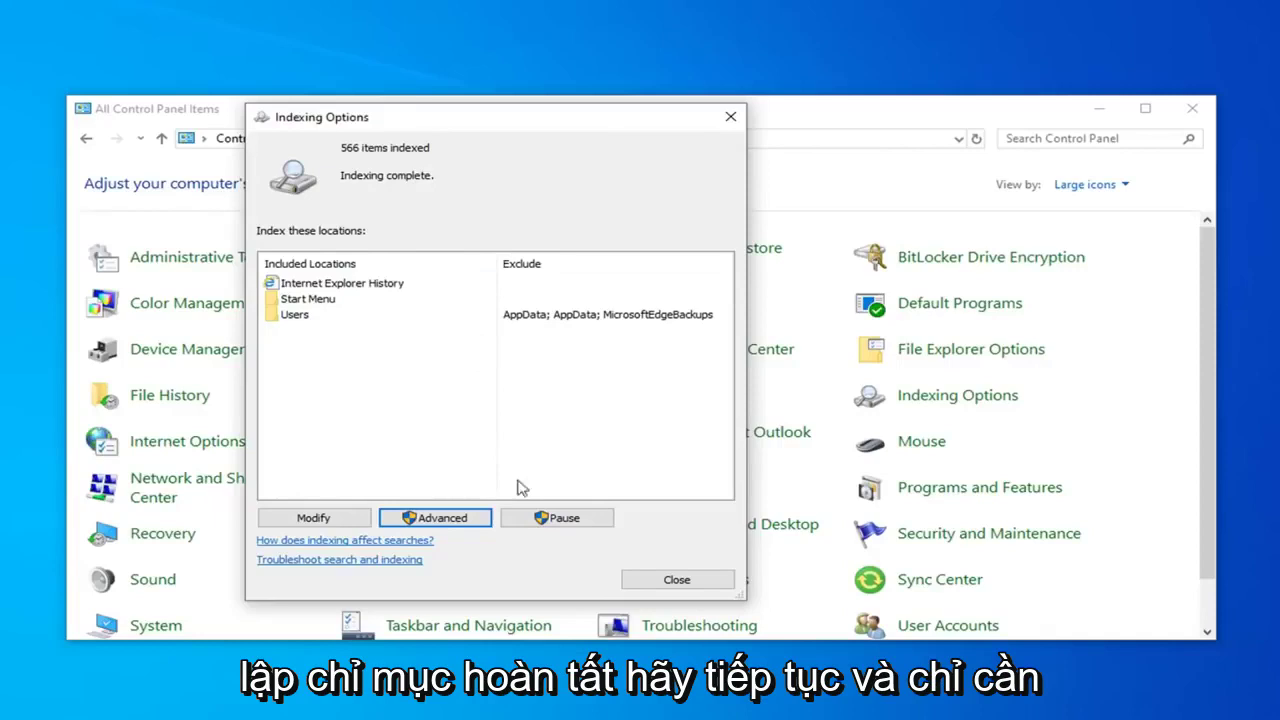
- Close Indexing Options once it reports 566 items indexed
click(654, 584)
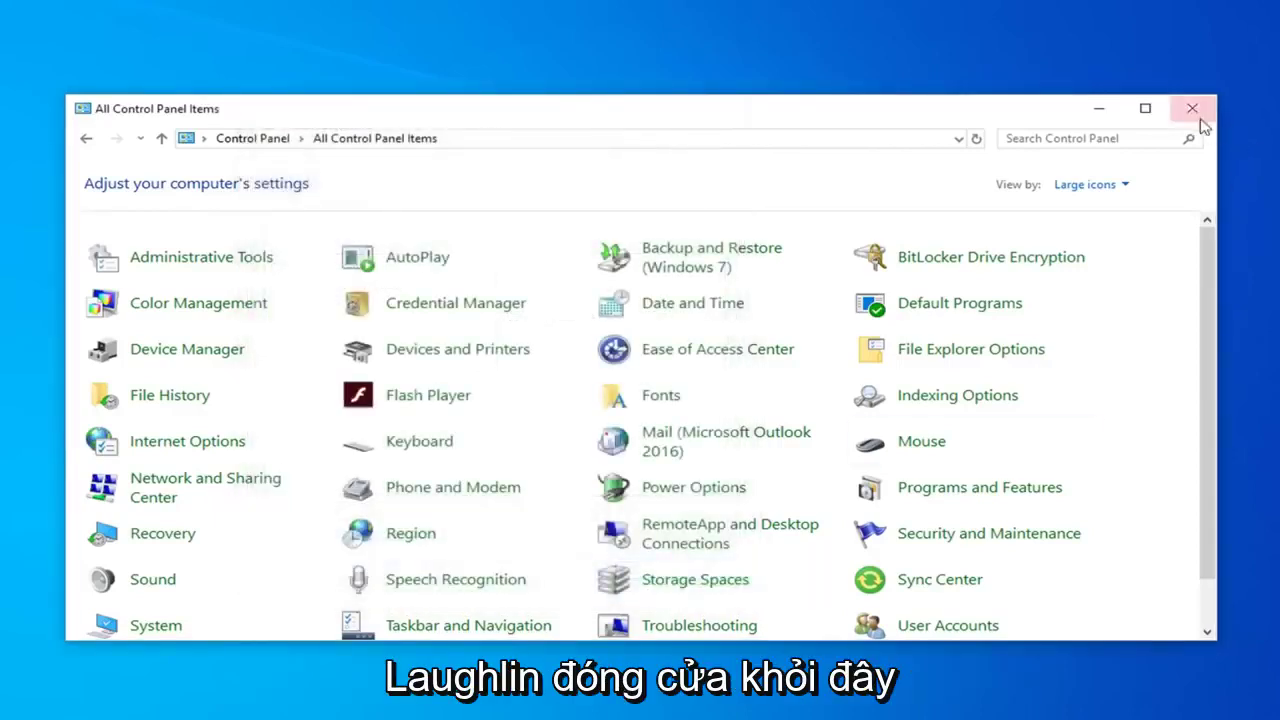
- Close Control Panel and start Windows PowerShell (Admin), approving the UAC prompt
click(1201, 118)
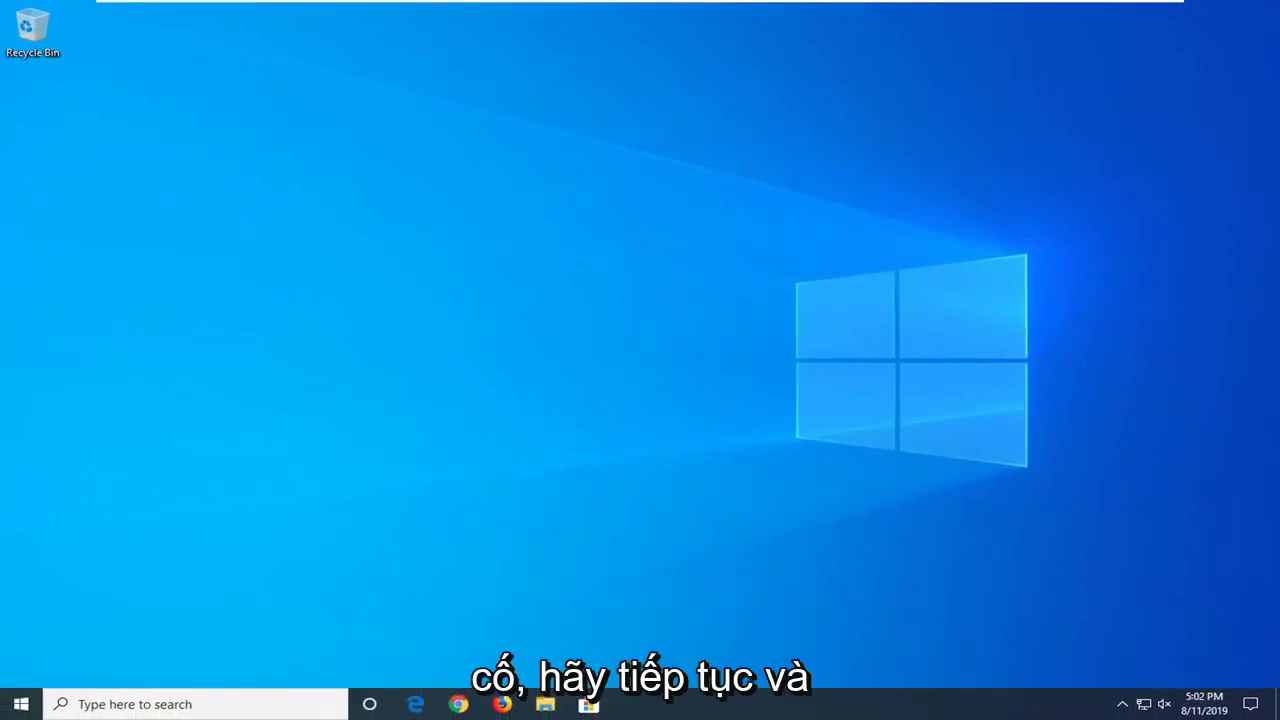
right_click(14, 707)
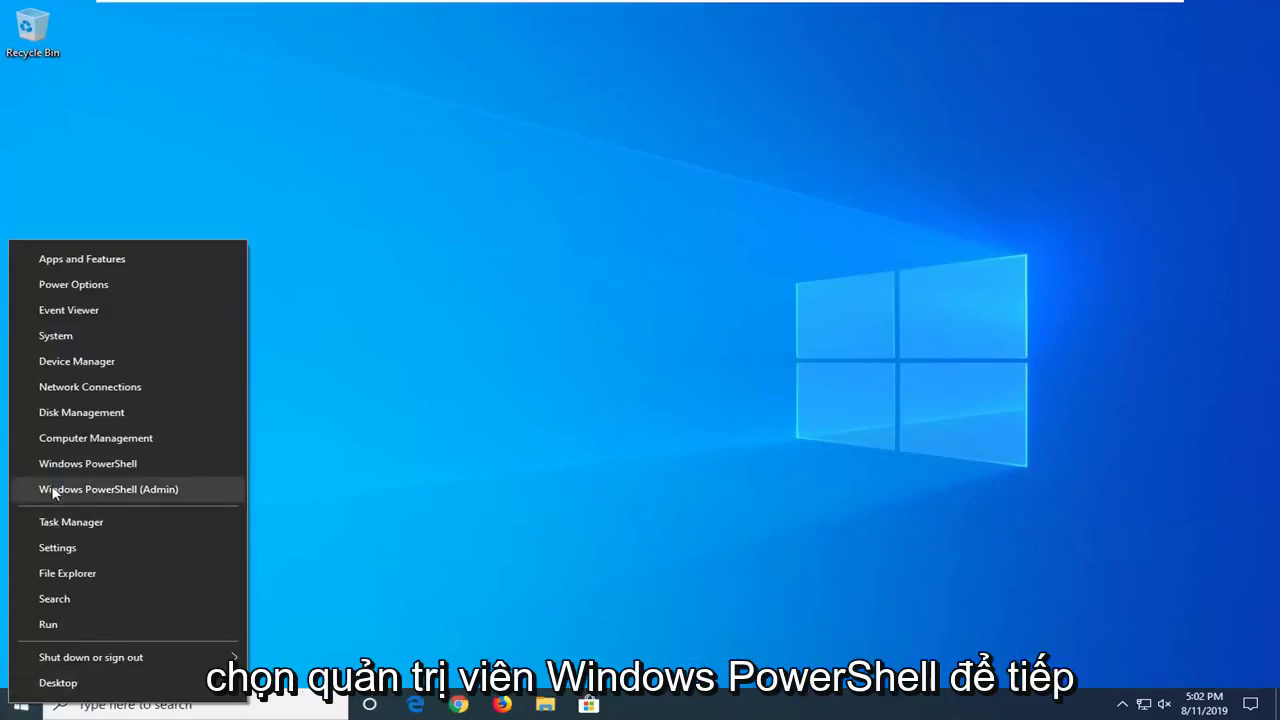
click(158, 491)
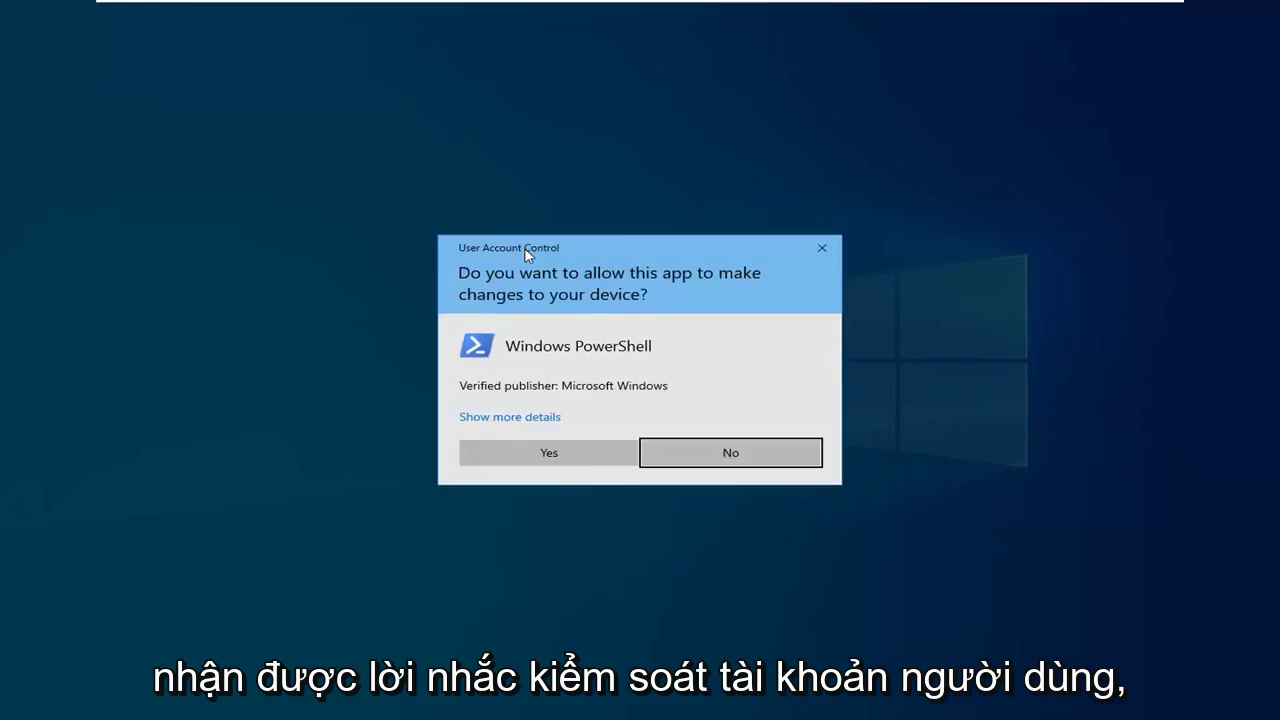
click(517, 455)
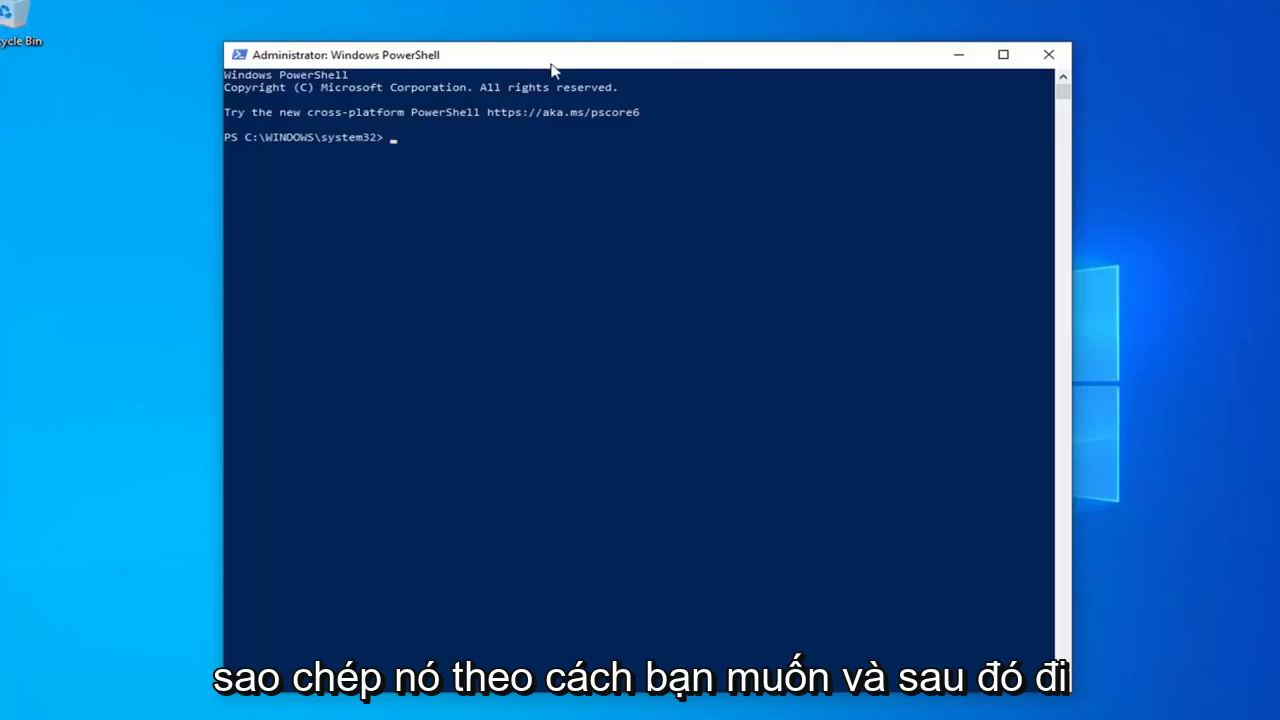
- Paste and run 'PowerShell -ExecutionPolicy Unrestricted' at the prompt
right_click(702, 60)
mouse_move(760, 189)
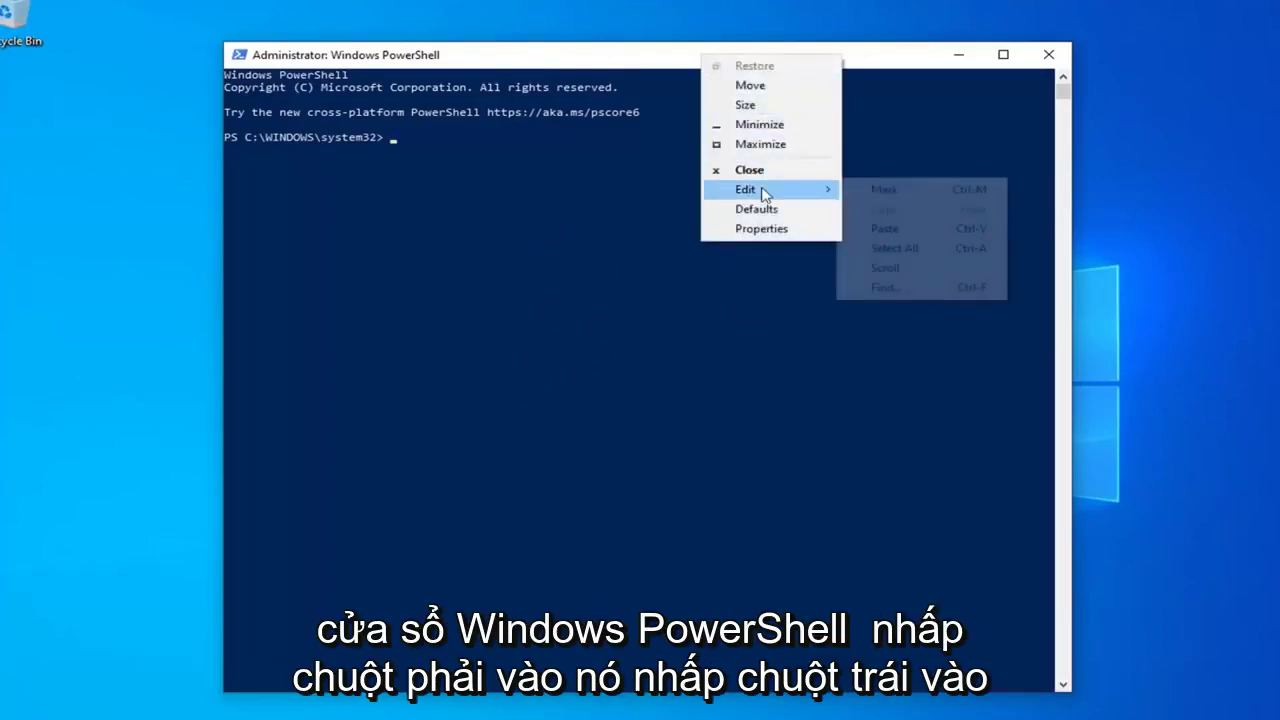
click(873, 229)
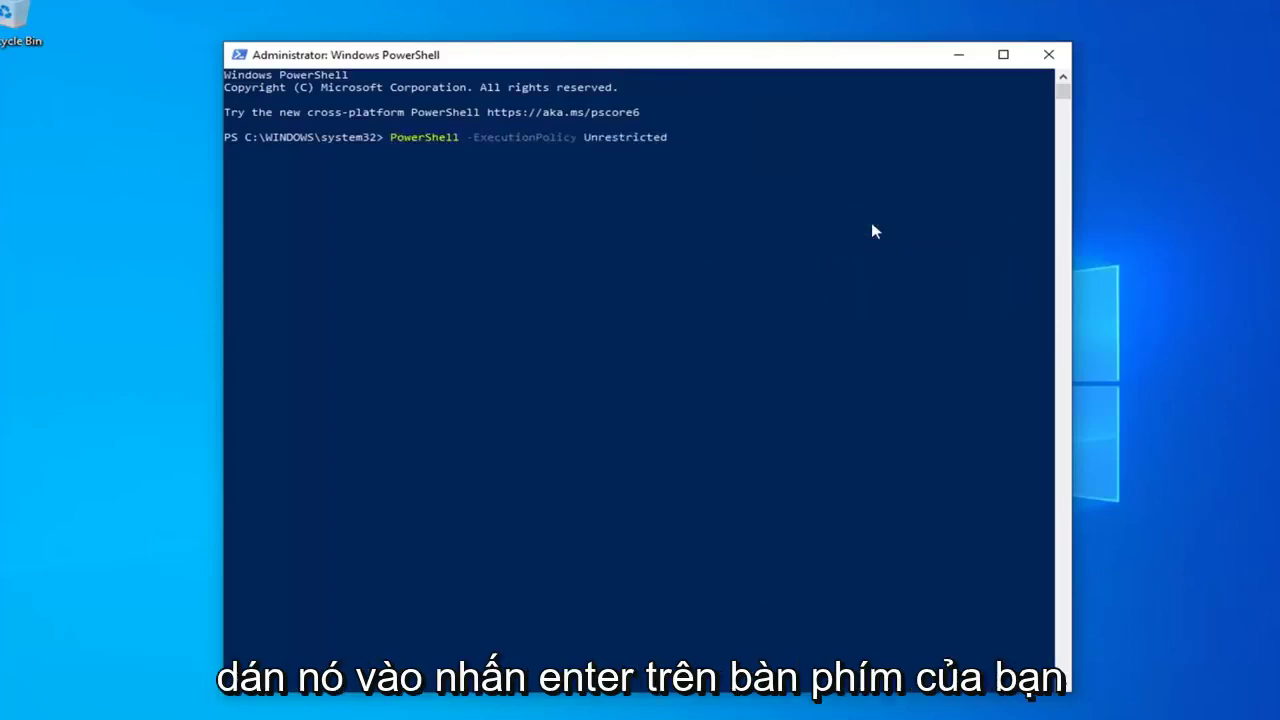
key(Return)
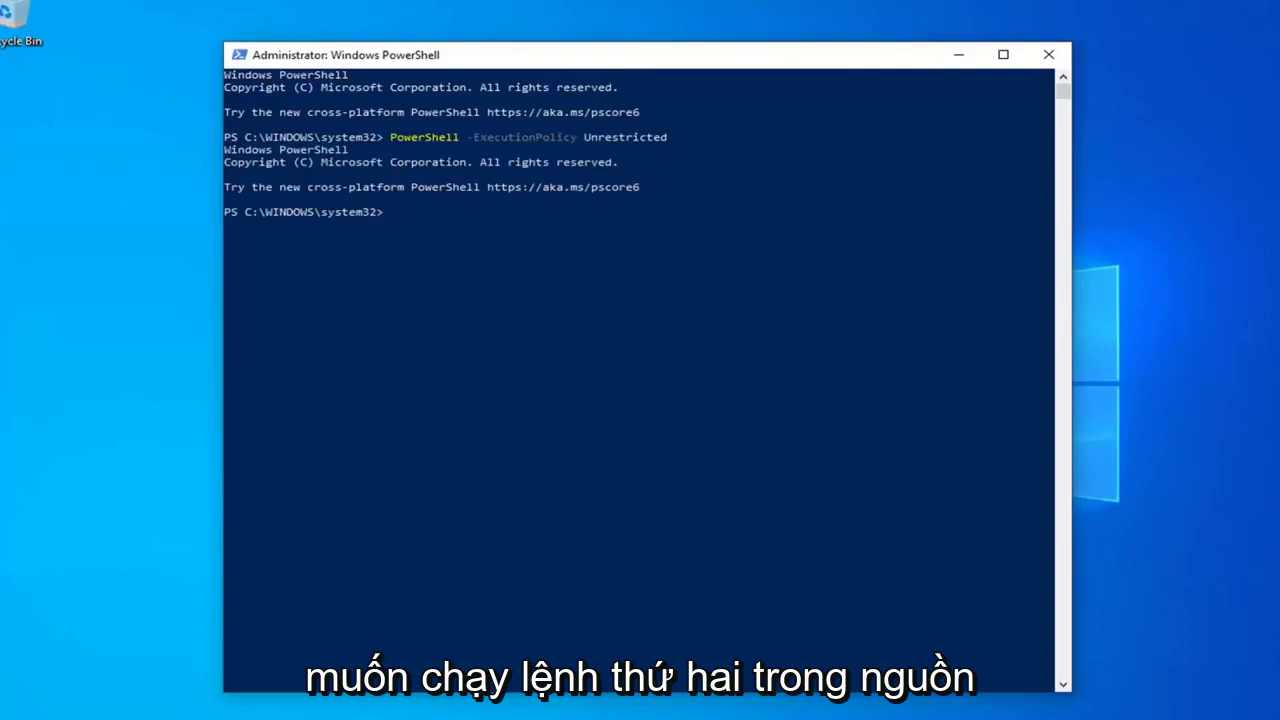
- Paste and run the Get-AppXPackage command re-registering SystemApps packages for all users
right_click(557, 52)
mouse_move(628, 185)
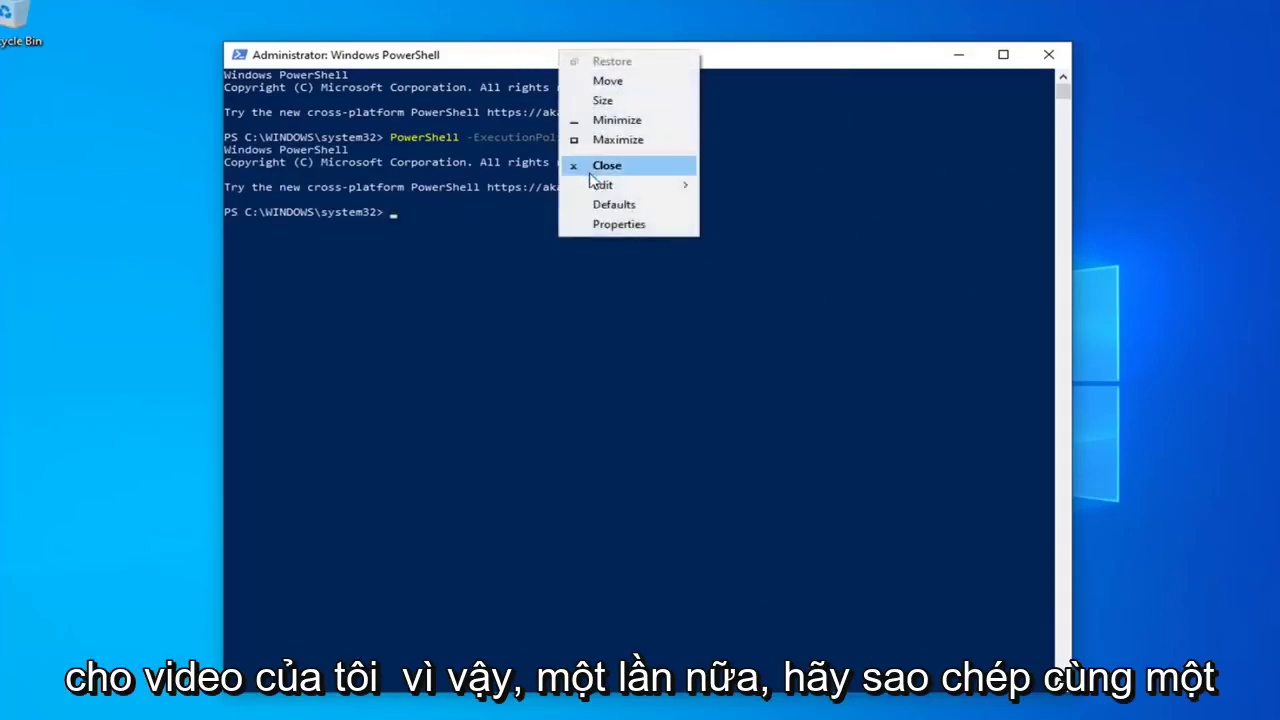
click(713, 227)
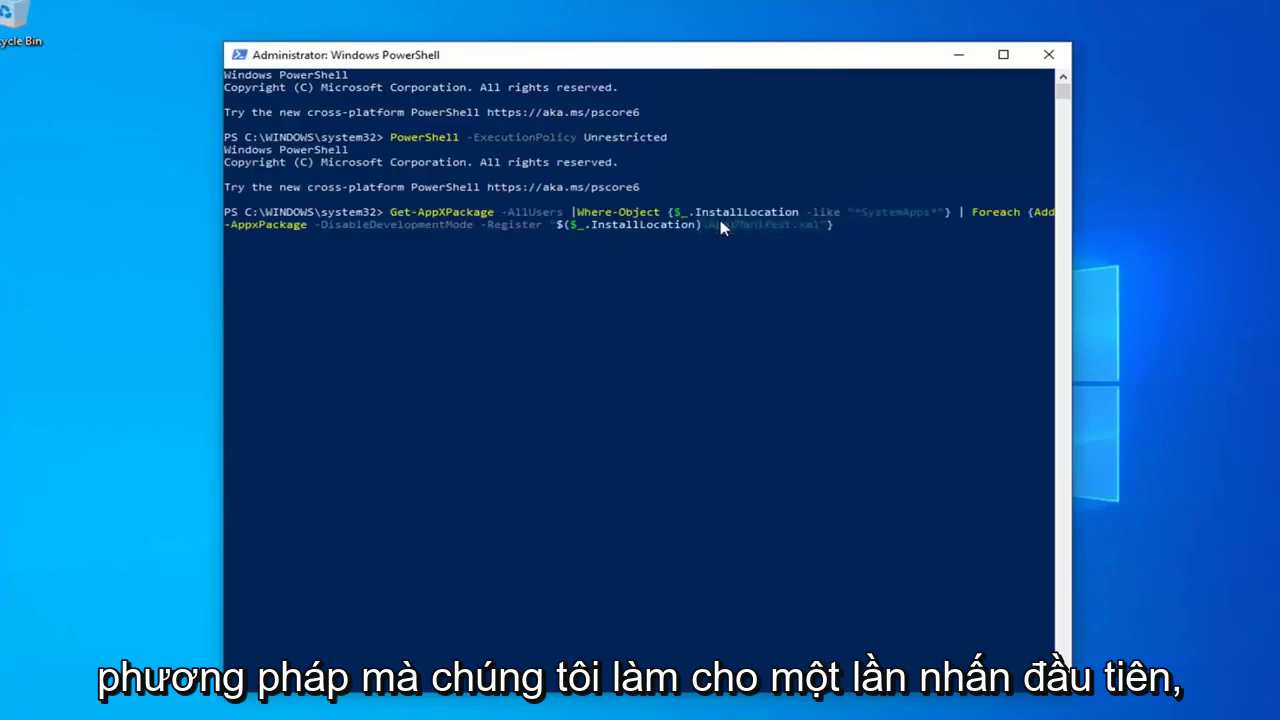
key(Return)
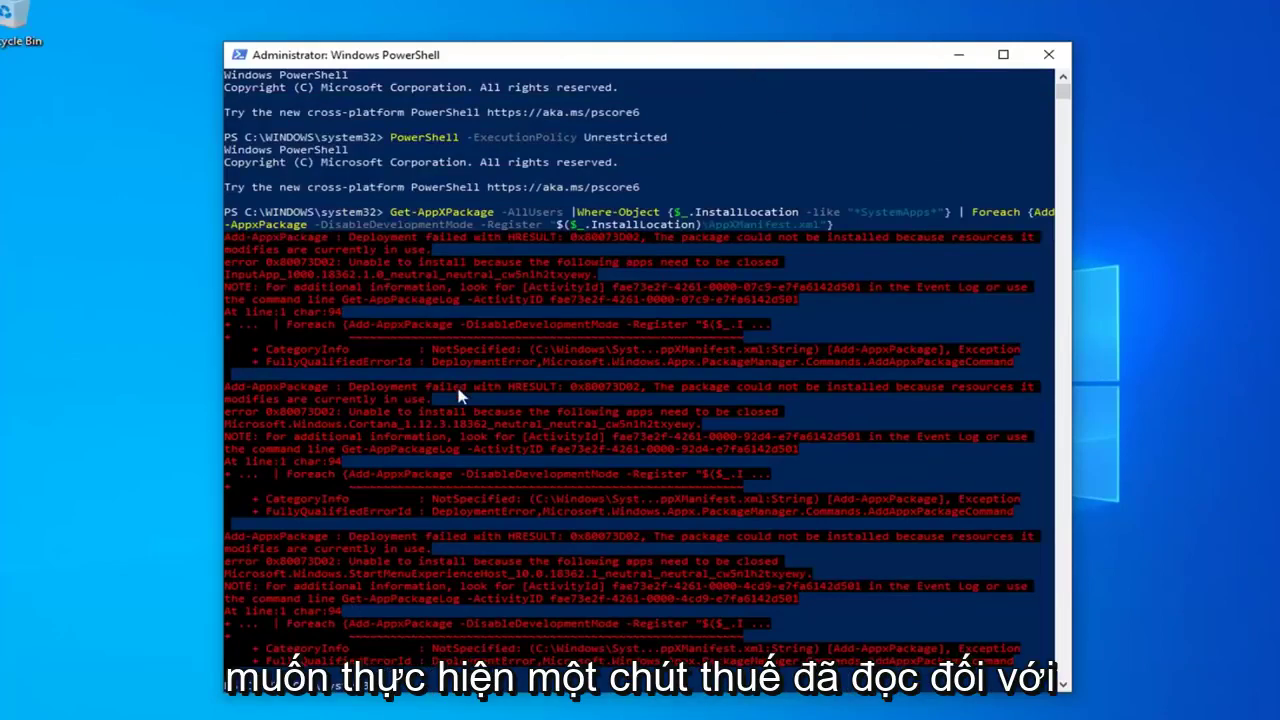
- Run the $manifest Add-AppxPackage command re-registering Microsoft.WindowsStore
scroll(470, 400, down, 3)
scroll(432, 254, up, 3)
scroll(432, 254, down, 2)
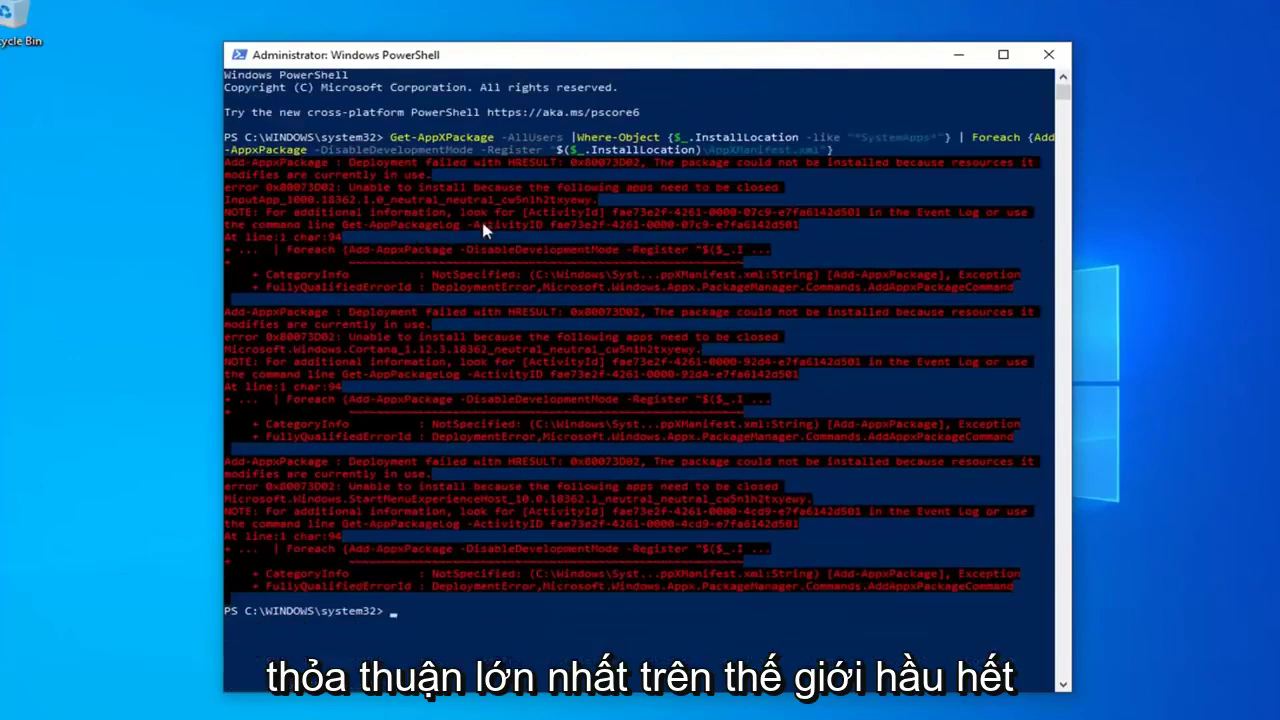
scroll(481, 217, down, 1)
text($manifest = (Get-AppxPackage Microsoft.WindowsStore).InstallLocation + '\AppxManifest.xml' ; Add-AppxPackage -DisableDevelopmentMode -Register $manifest)
key(Return)
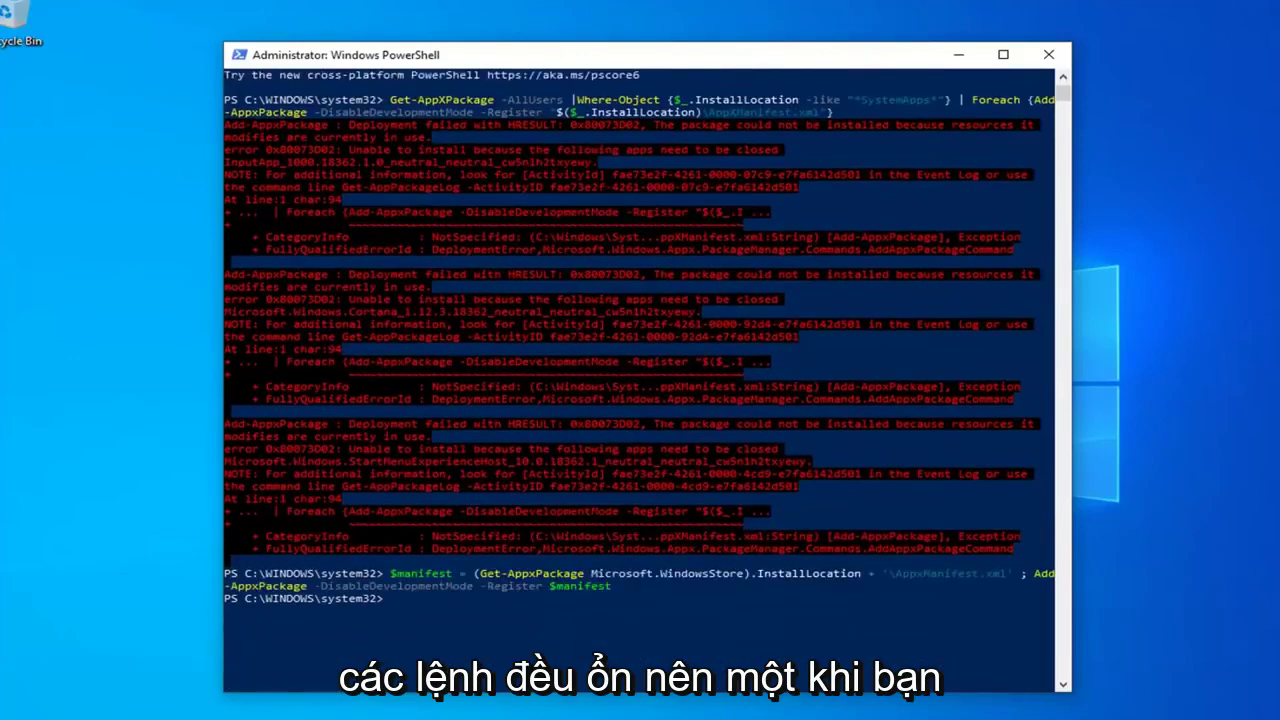
- Paste and run C:\Windows\System32\ctfmon.exe, then close PowerShell
right_click(614, 60)
click(800, 234)
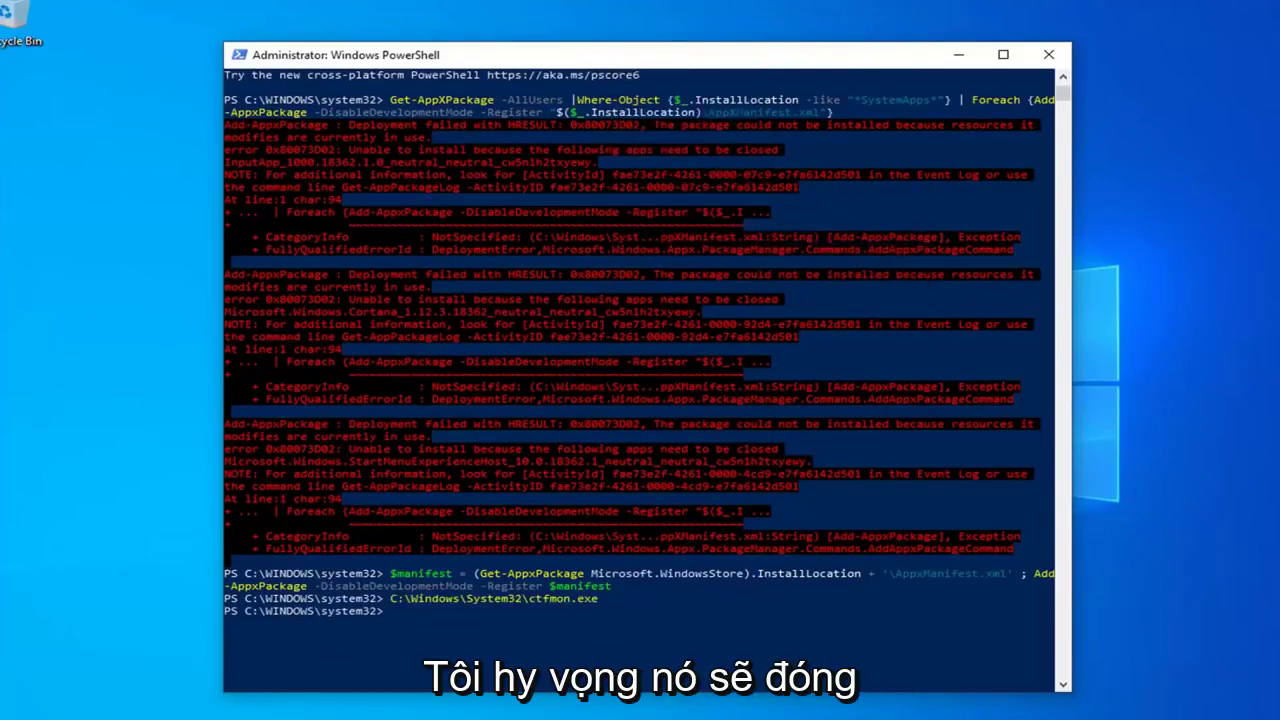
click(1049, 54)
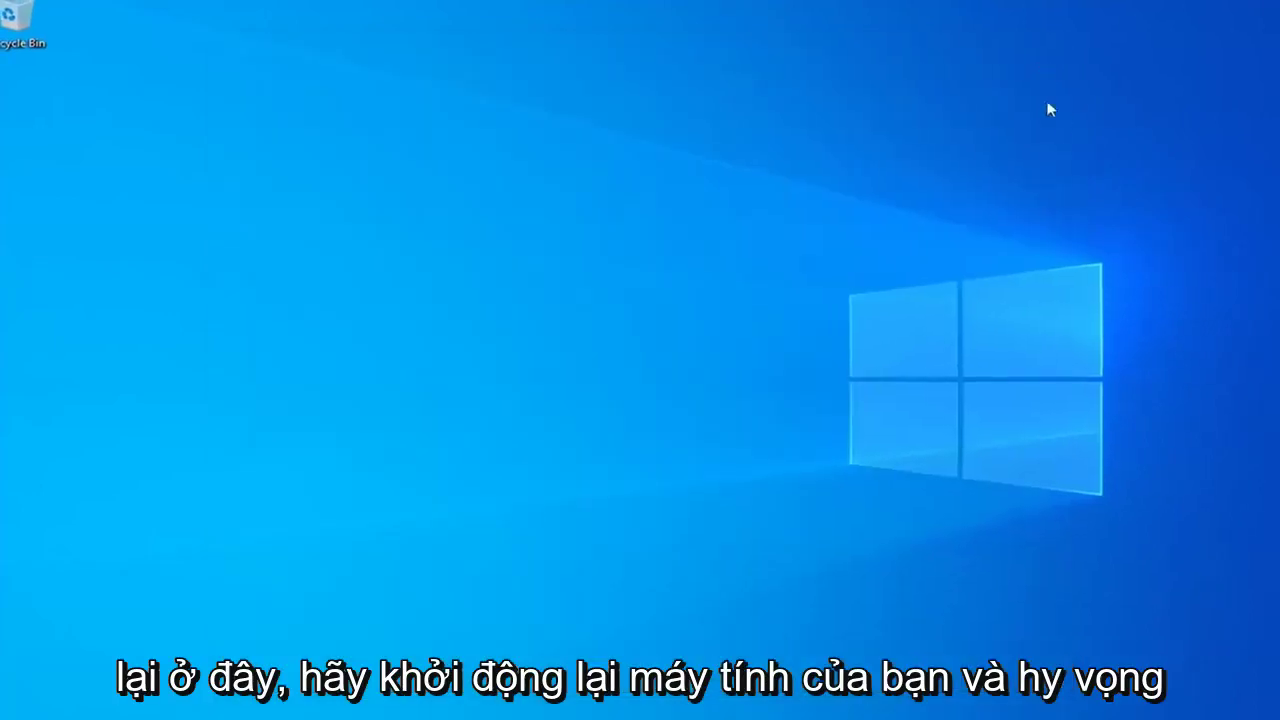